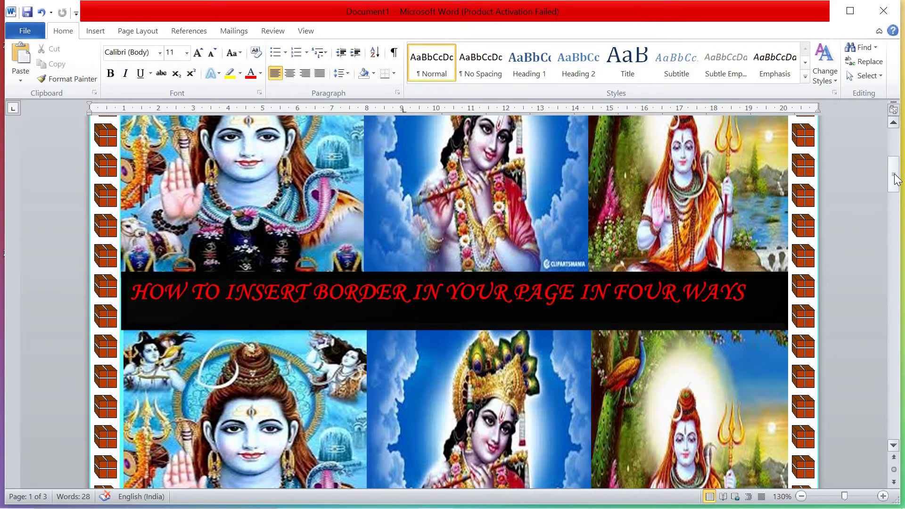
- Scroll down through the pages of the finished example document
drag(895, 179, 899, 285)
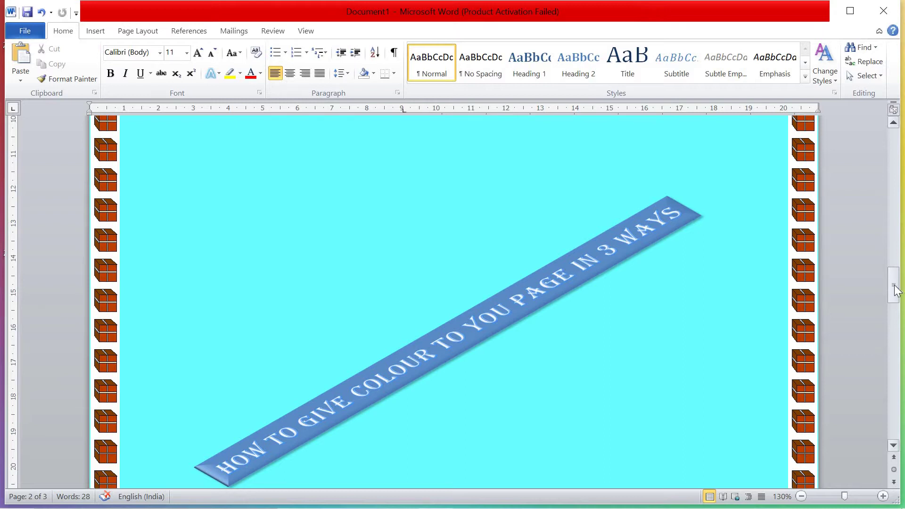
drag(899, 285, 897, 392)
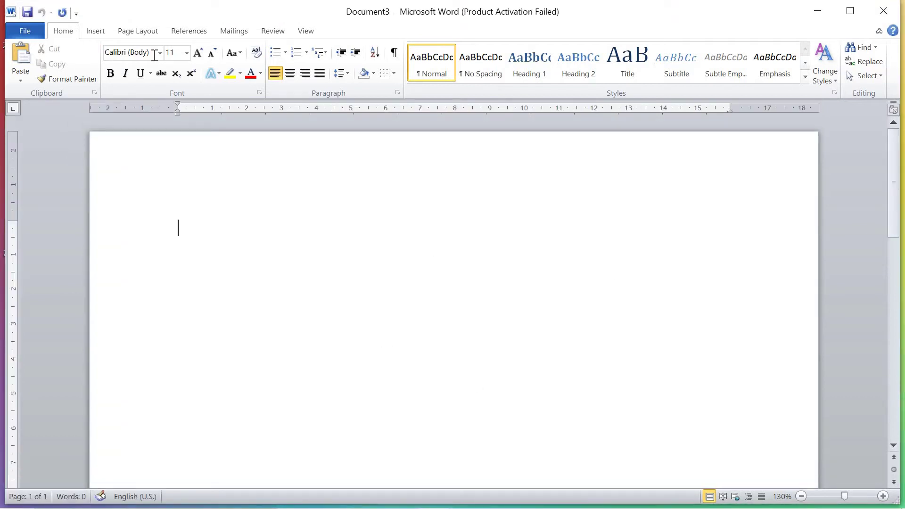
- Drag the ruler's left indent to -2.5 cm and the left and top margins to the page edges
click(137, 32)
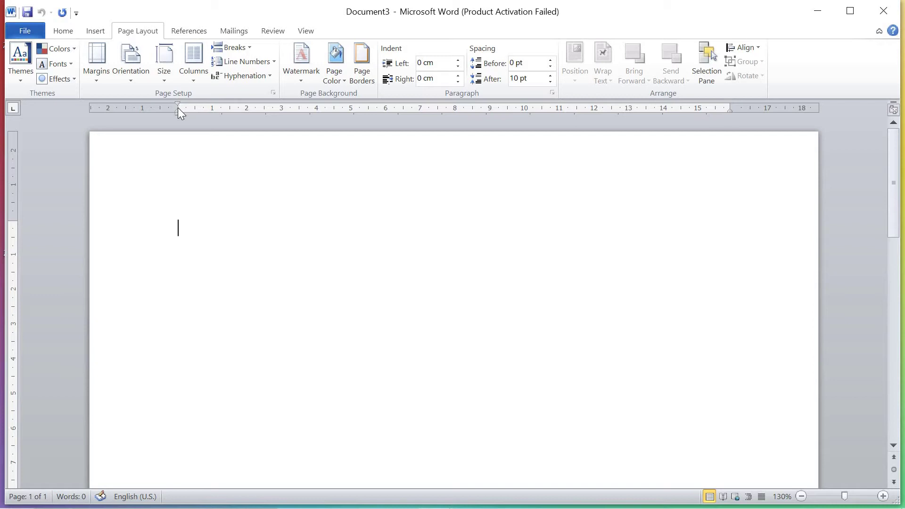
mouse_move(177, 107)
mouse_down()
mouse_move(80, 107)
mouse_move(91, 106)
mouse_up()
drag(176, 107, 90, 107)
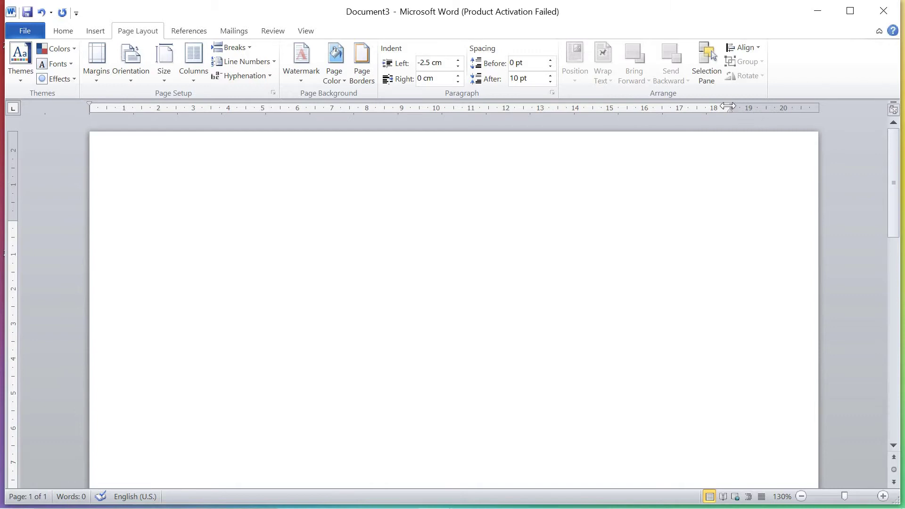
drag(731, 105, 833, 110)
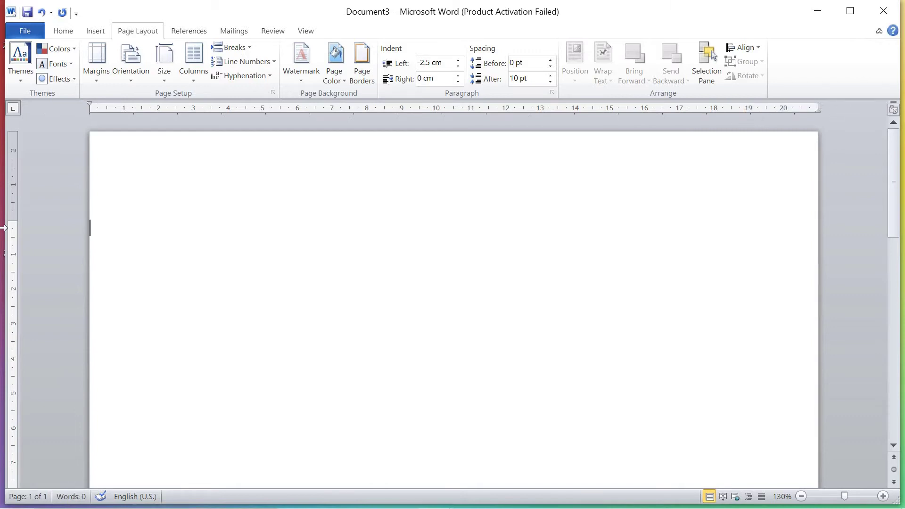
drag(10, 223, 10, 132)
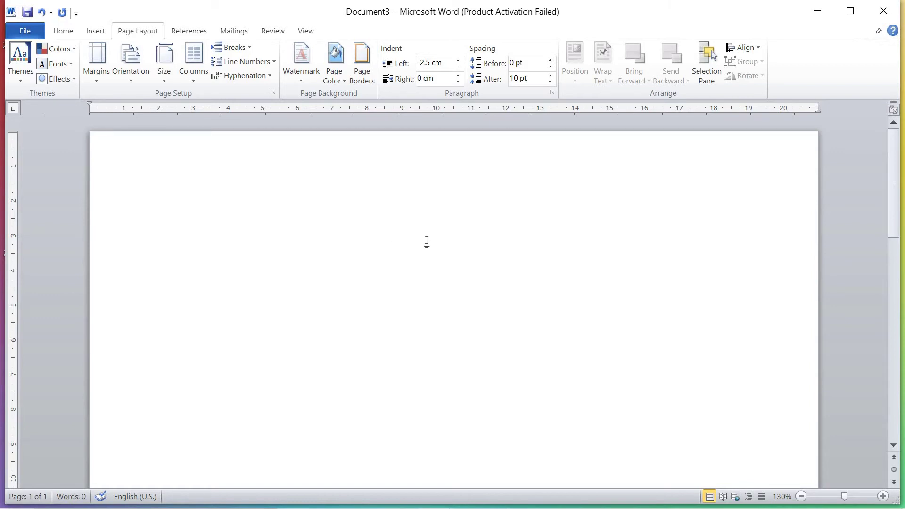
click(371, 80)
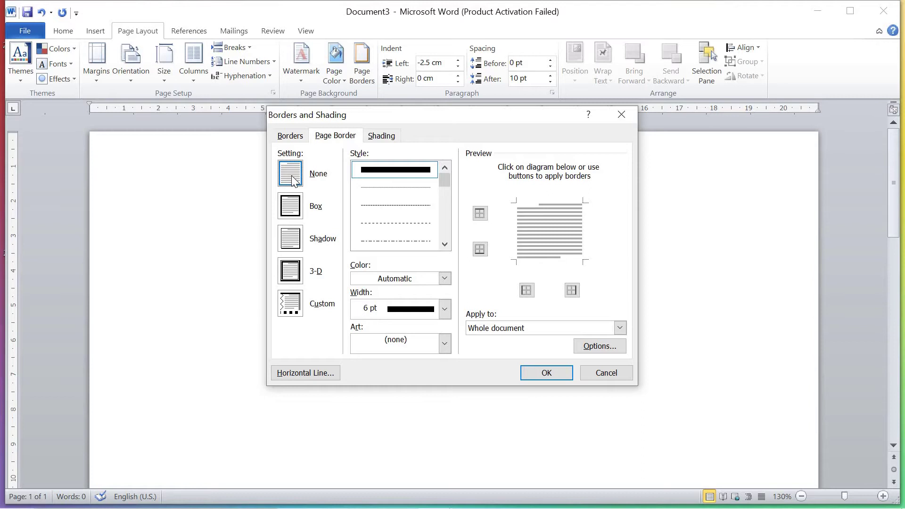
- Apply a 6 pt black Box page border to this section's first page only
click(293, 209)
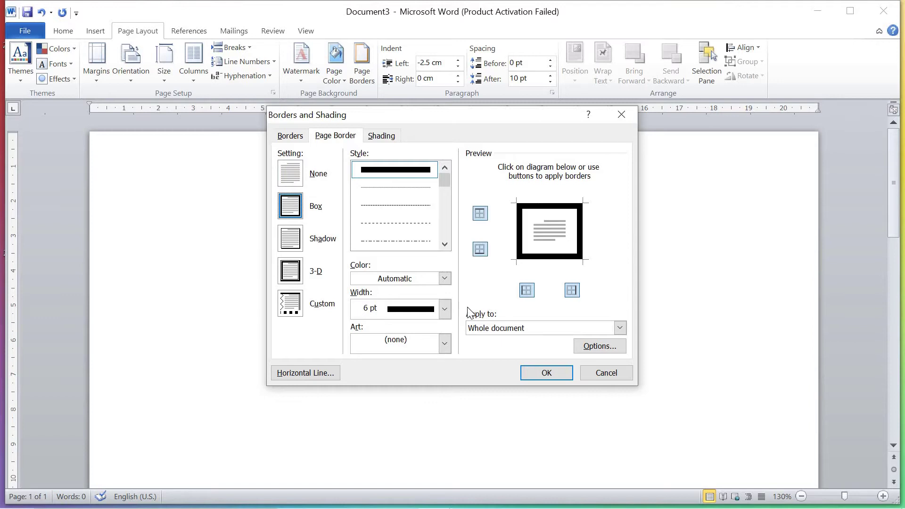
click(446, 310)
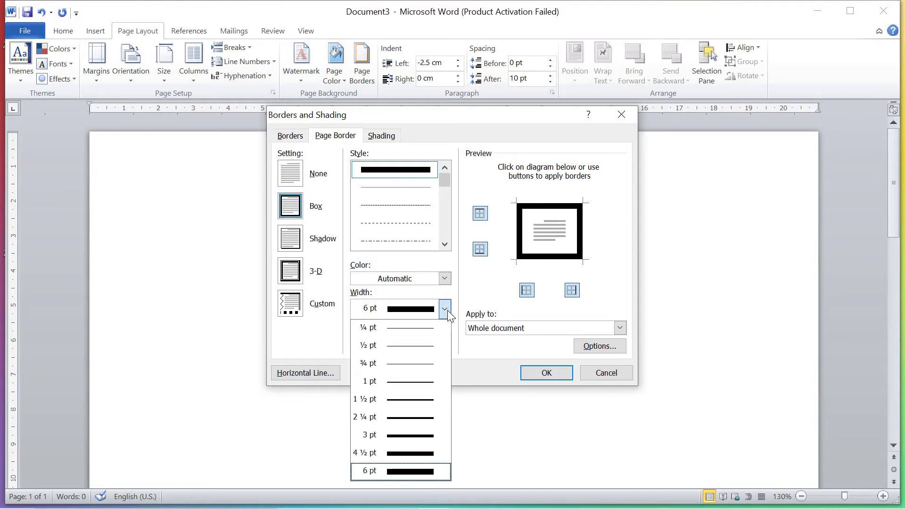
click(431, 473)
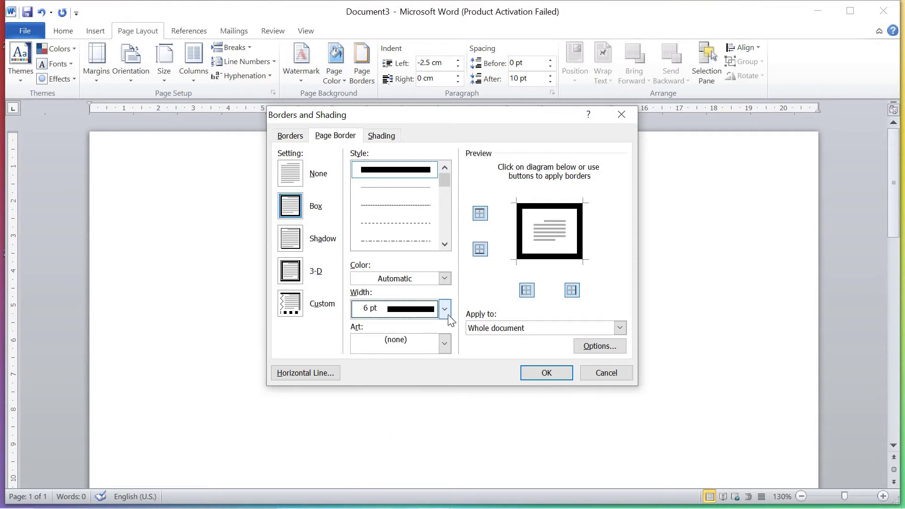
click(622, 329)
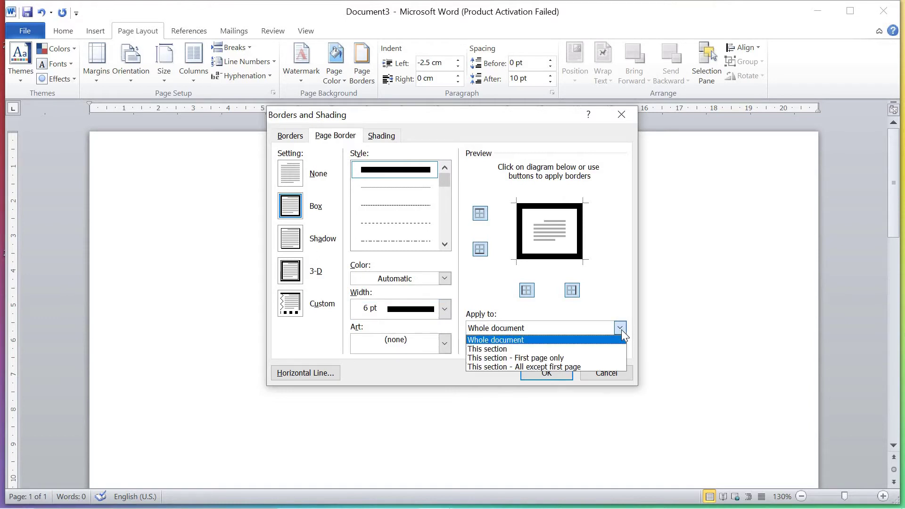
click(577, 359)
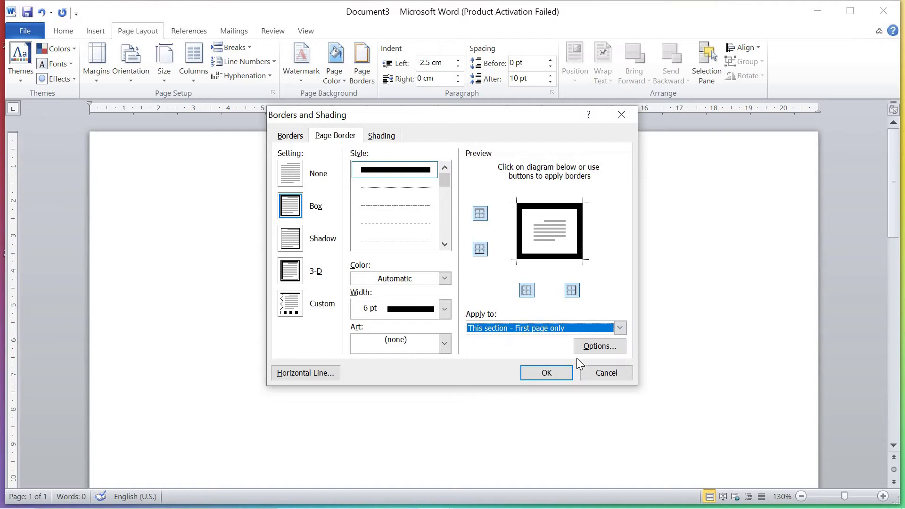
click(547, 373)
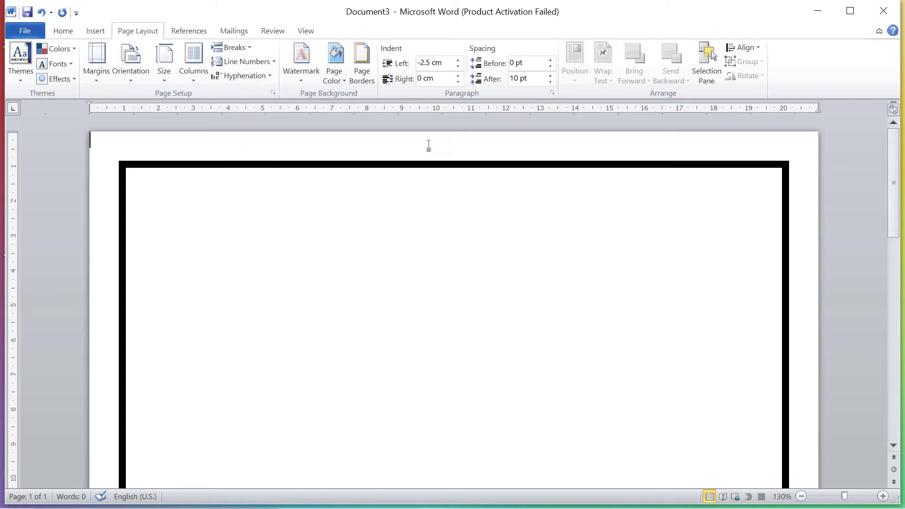
click(364, 78)
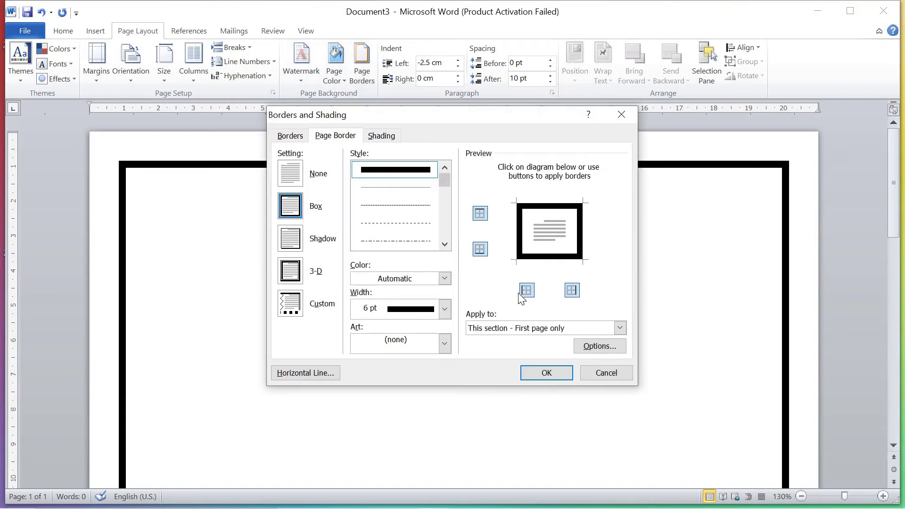
- Set the page border's top, left, right and bottom margins to 1 pt and apply it
click(602, 349)
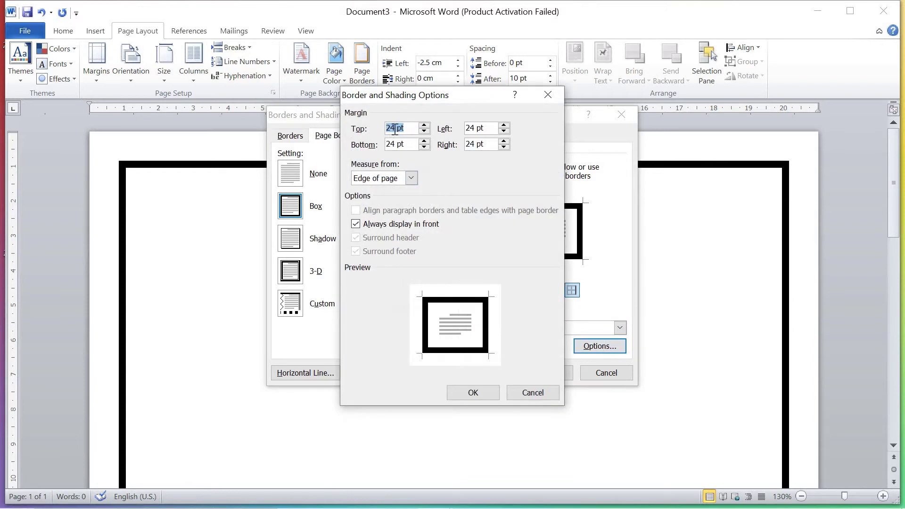
click(395, 128)
key(BackSpace)
key(BackSpace)
text(1)
click(475, 129)
key(BackSpace)
key(BackSpace)
text(1)
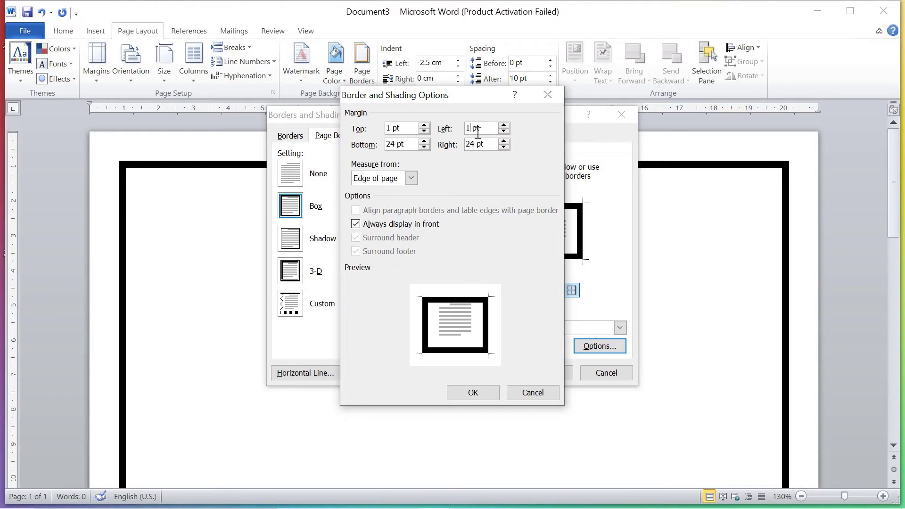
click(477, 143)
key(BackSpace)
key(BackSpace)
text(1)
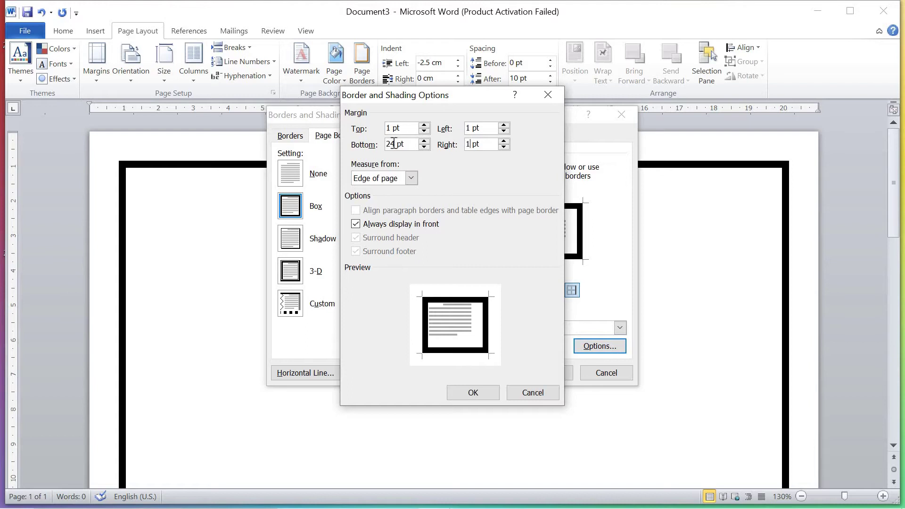
click(394, 144)
key(BackSpace)
key(BackSpace)
text(1)
click(478, 395)
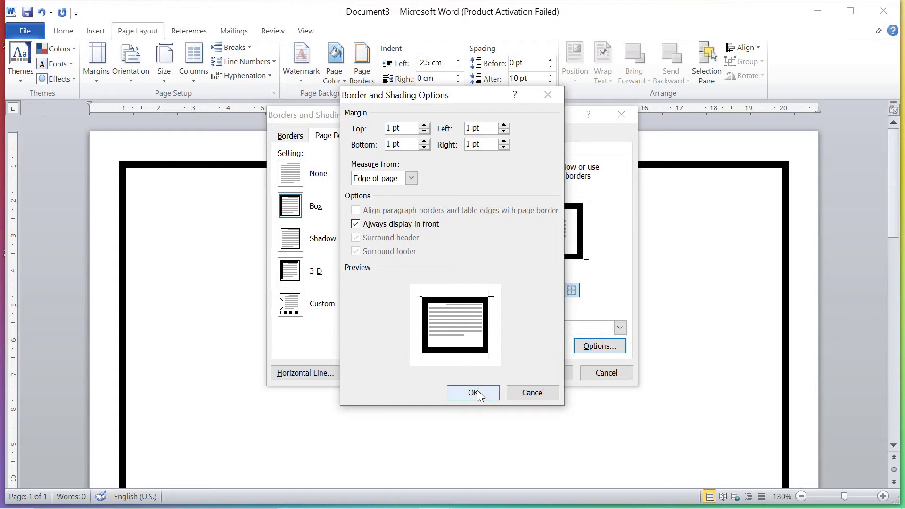
click(550, 373)
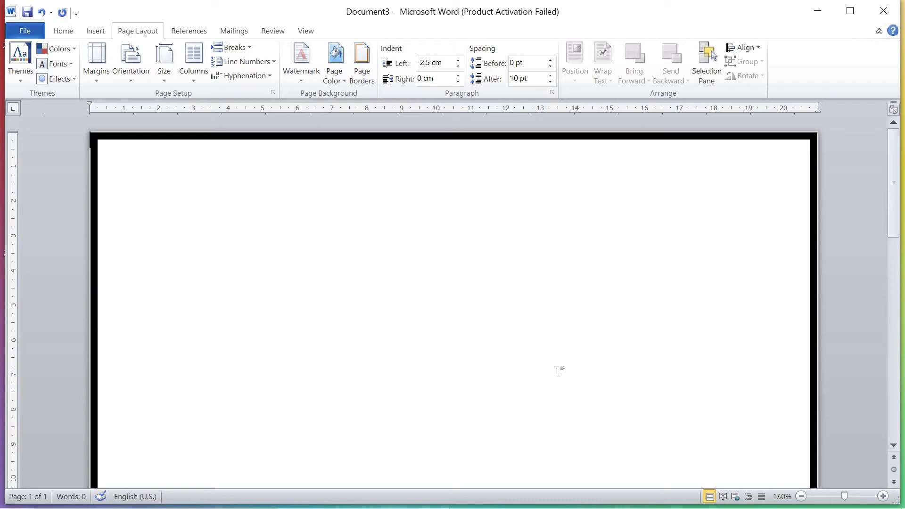
click(366, 81)
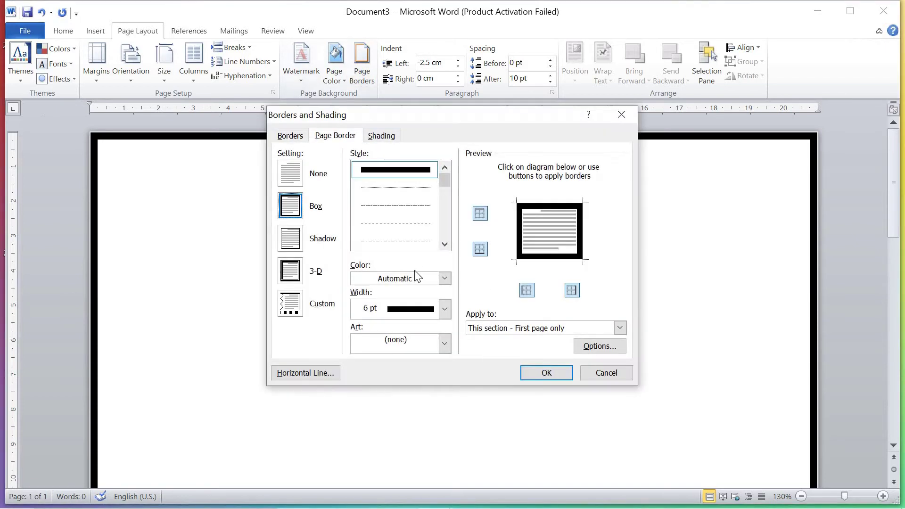
- Apply a Shadow style page border
click(291, 239)
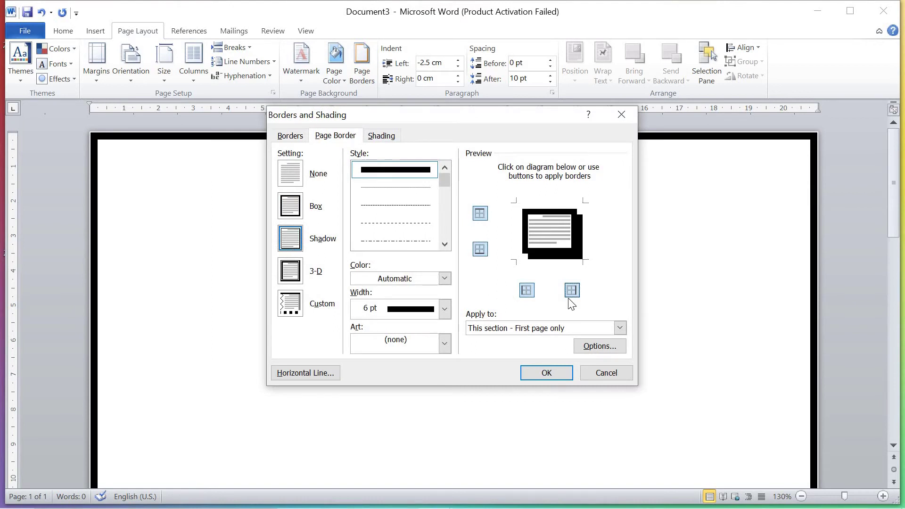
click(551, 379)
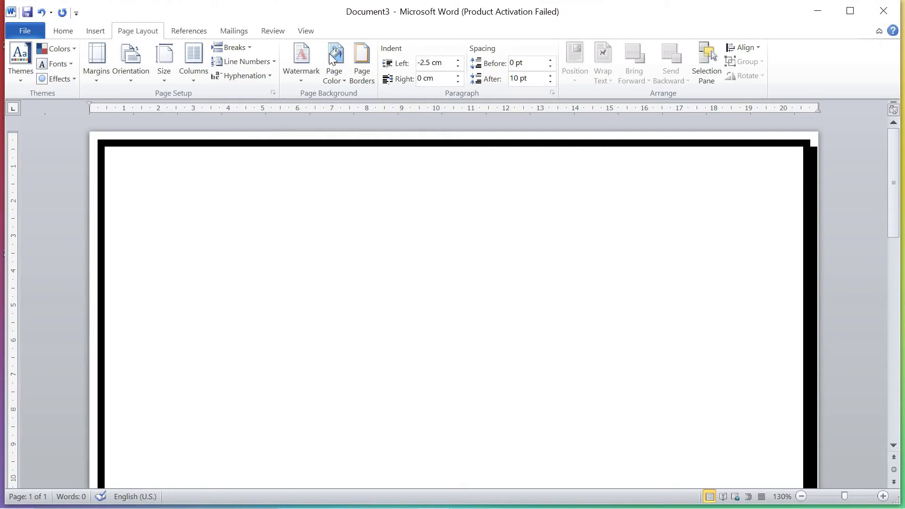
click(359, 76)
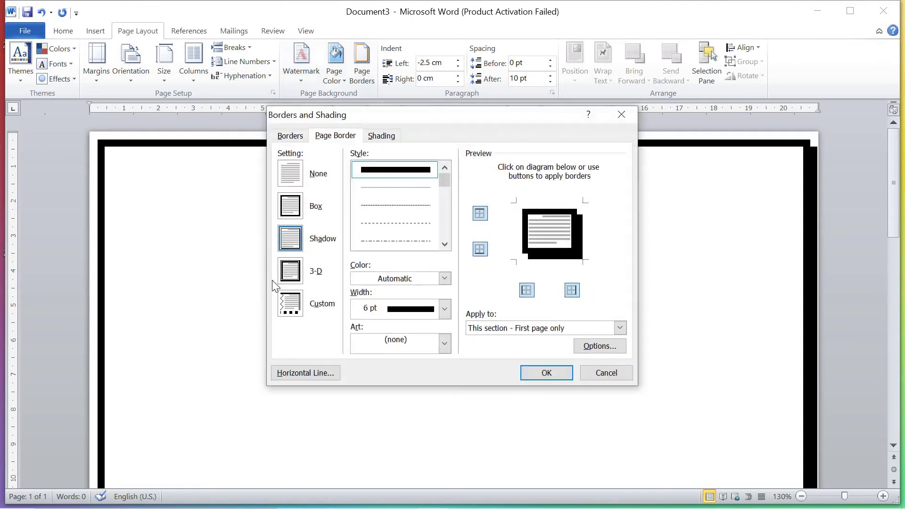
- Change the page border to the 3-D style
click(289, 276)
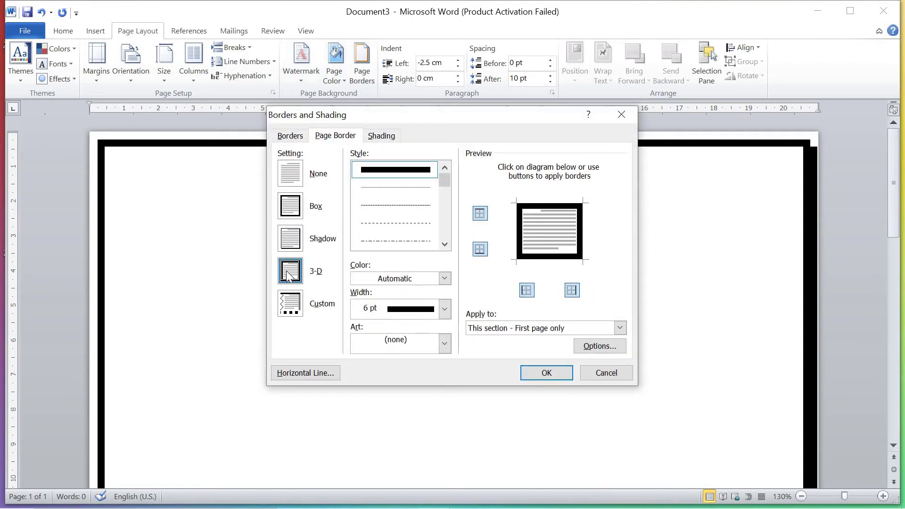
click(535, 375)
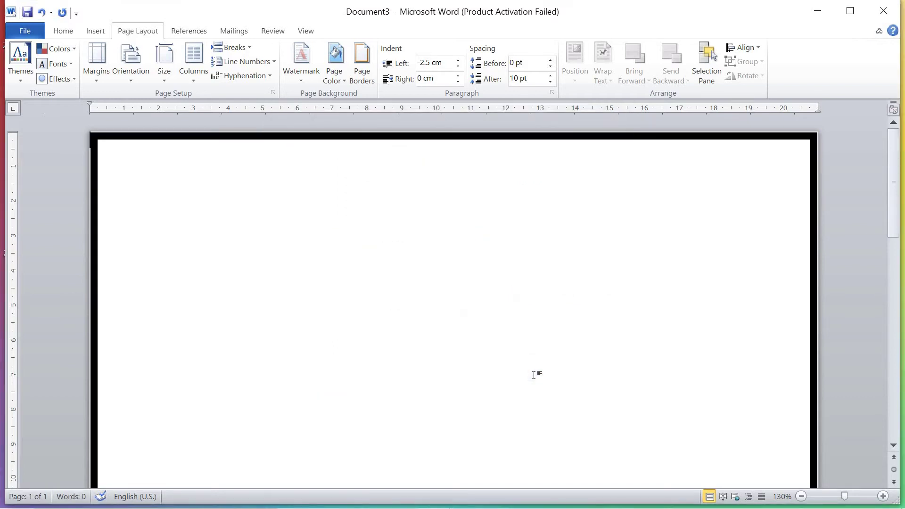
click(370, 75)
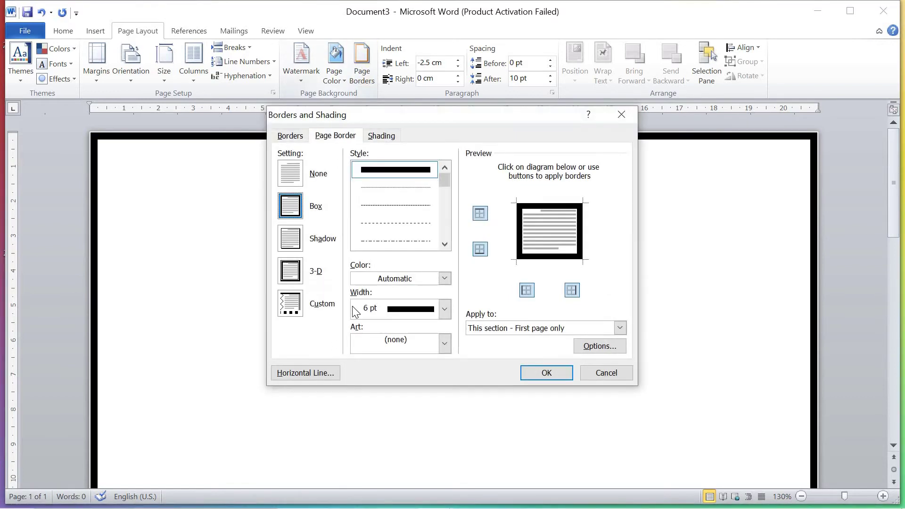
- Choose the red hearts design from the Art border list
click(444, 349)
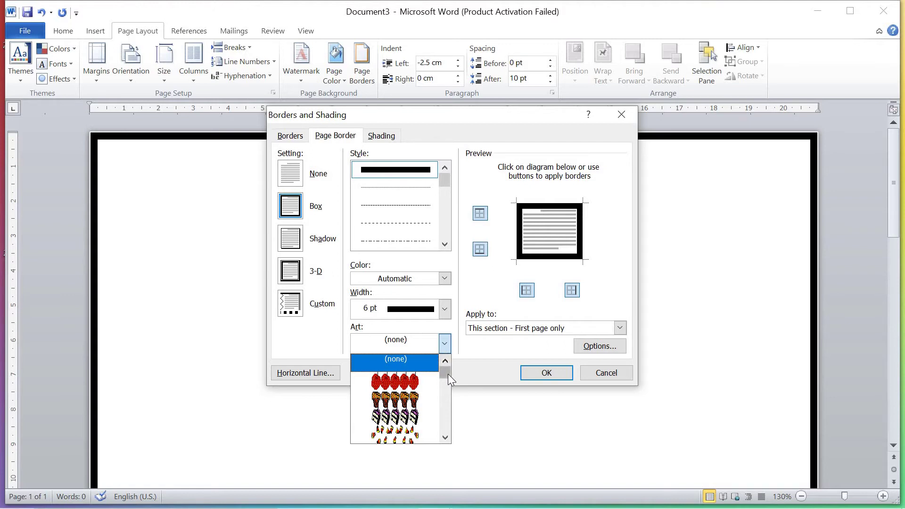
scroll(448, 374, down, 3)
click(445, 438)
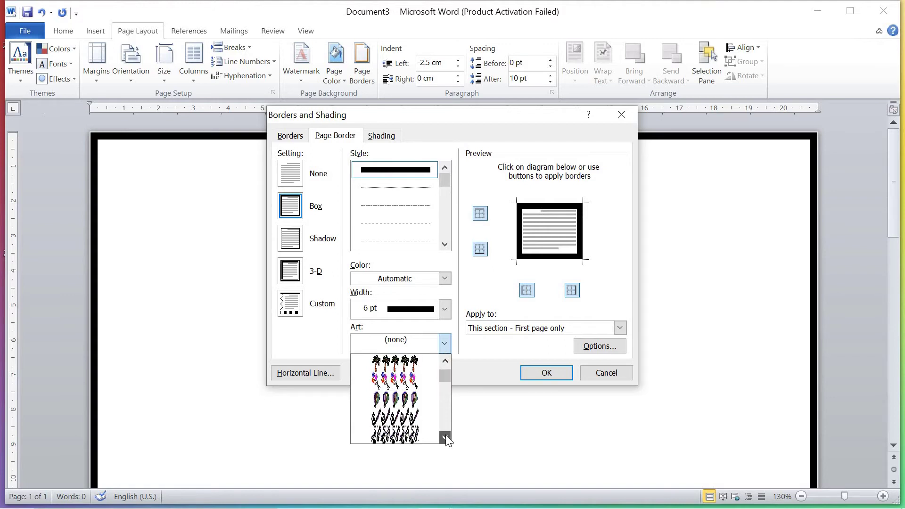
click(411, 417)
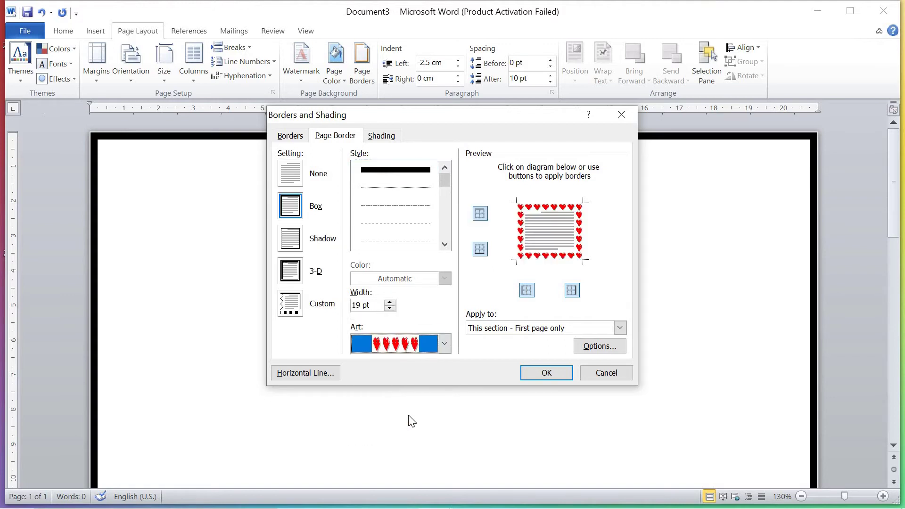
- Set the heart art border width to 25 pt and apply it to the page
click(389, 309)
click(389, 309)
click(390, 309)
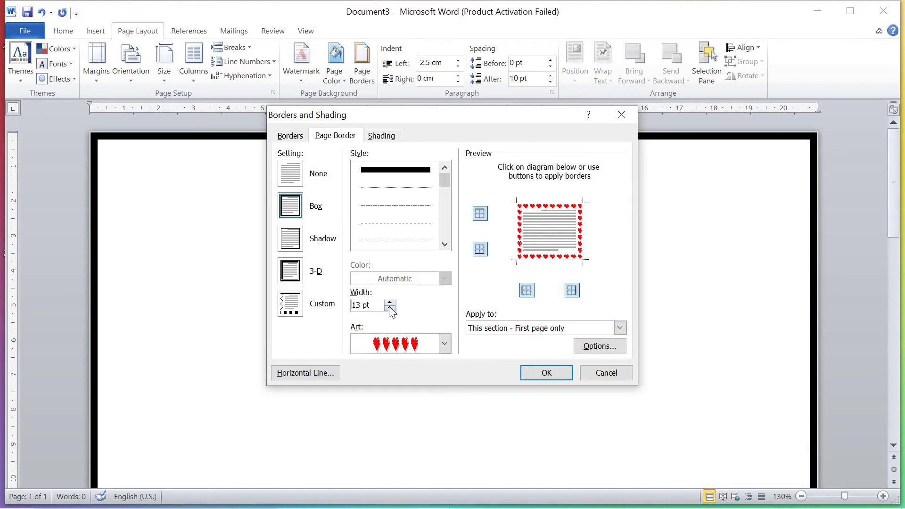
click(390, 307)
click(390, 303)
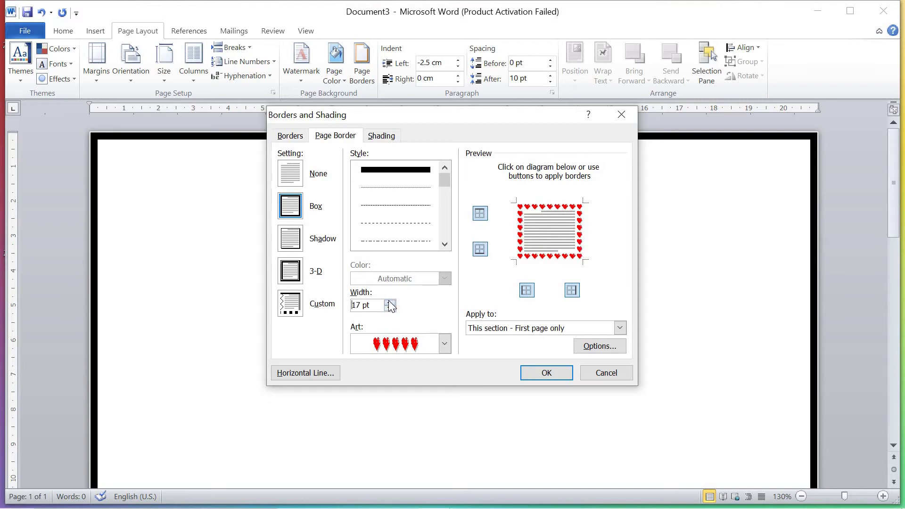
click(390, 304)
click(390, 304)
click(390, 304)
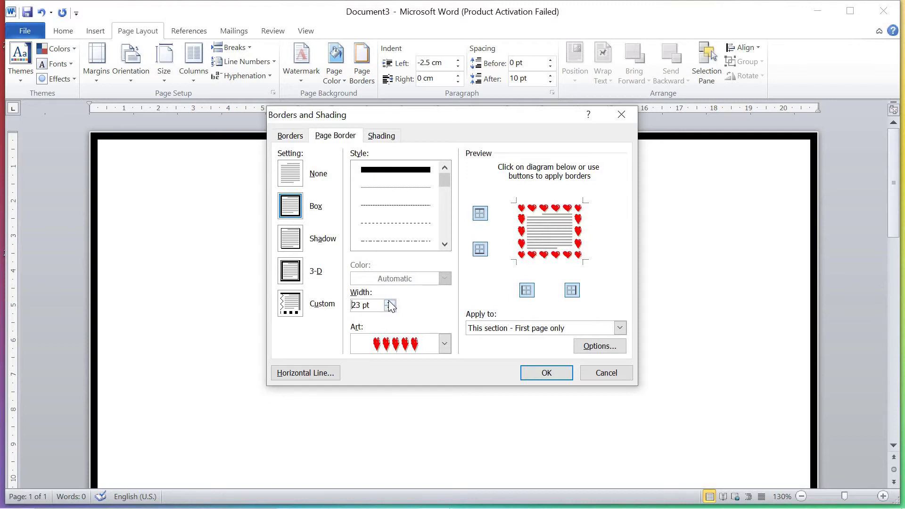
click(390, 303)
click(390, 303)
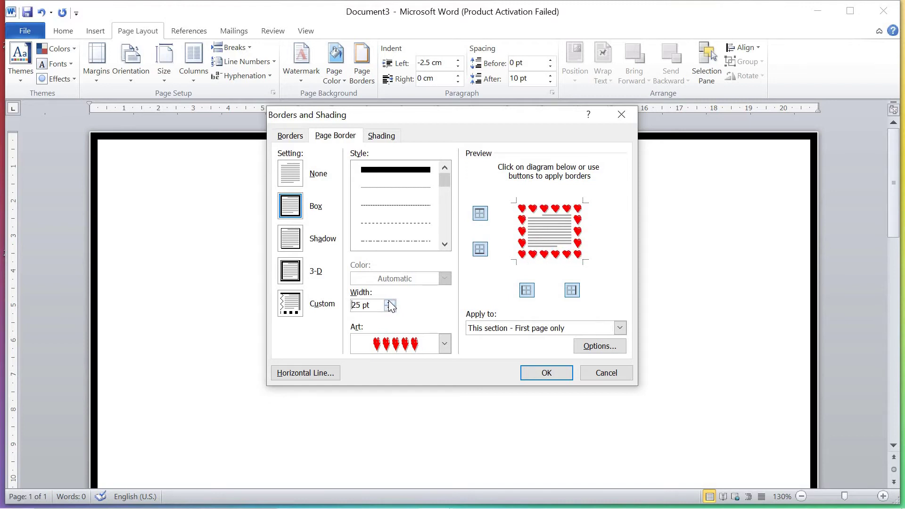
click(546, 374)
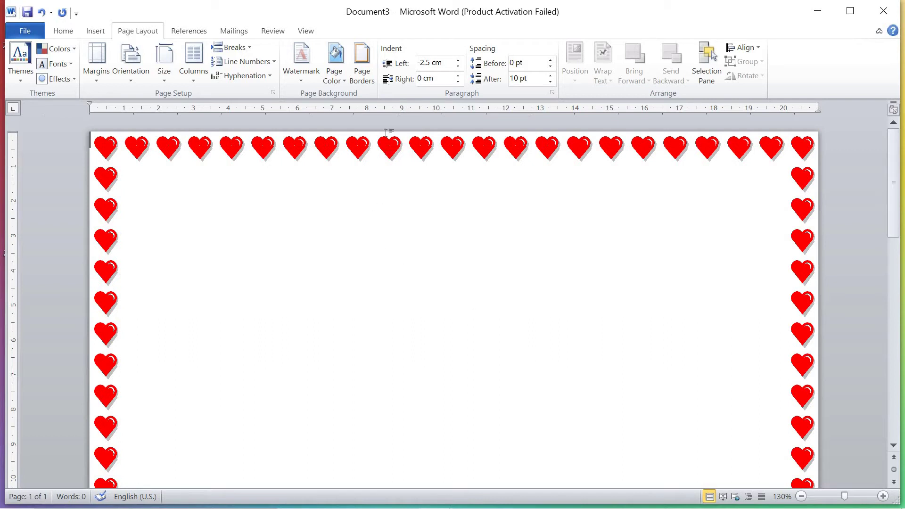
click(372, 83)
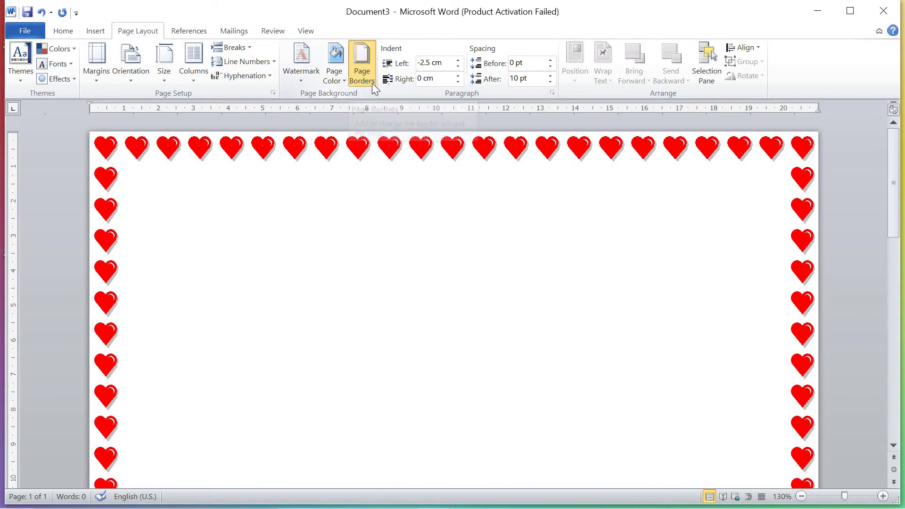
- Apply the jack-o'-lantern pumpkin art as the page border
click(443, 345)
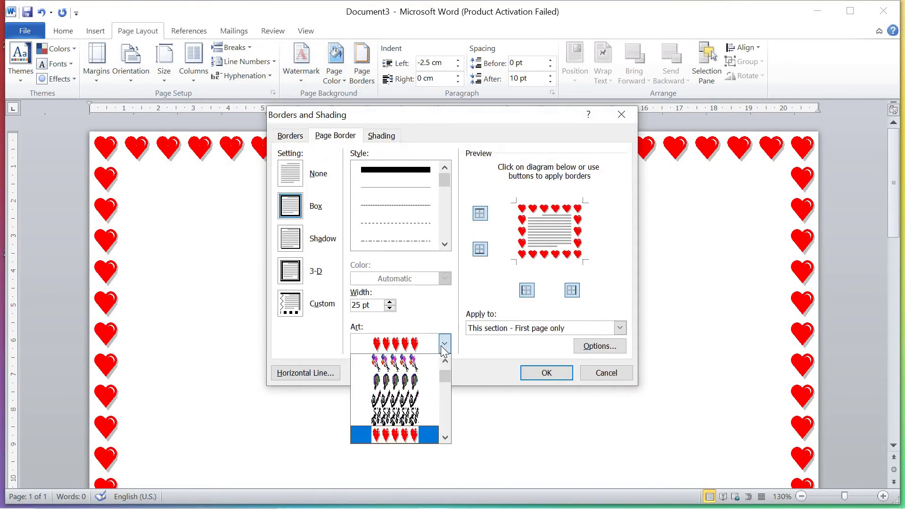
drag(448, 378, 447, 409)
scroll(447, 410, down, 5)
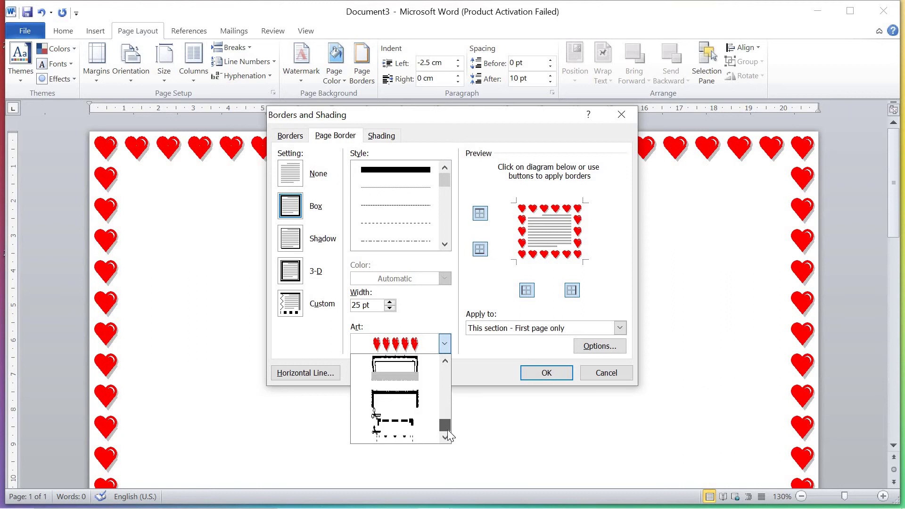
scroll(446, 412, up, 6)
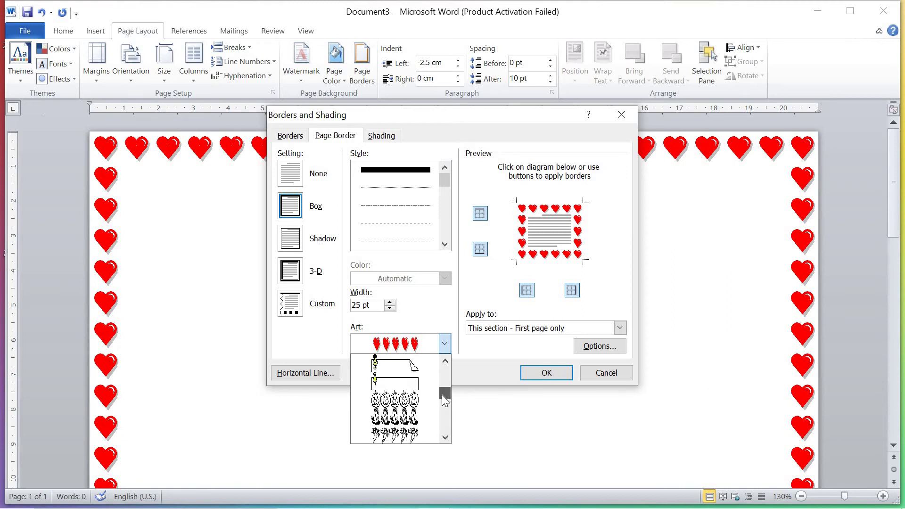
click(401, 401)
click(543, 377)
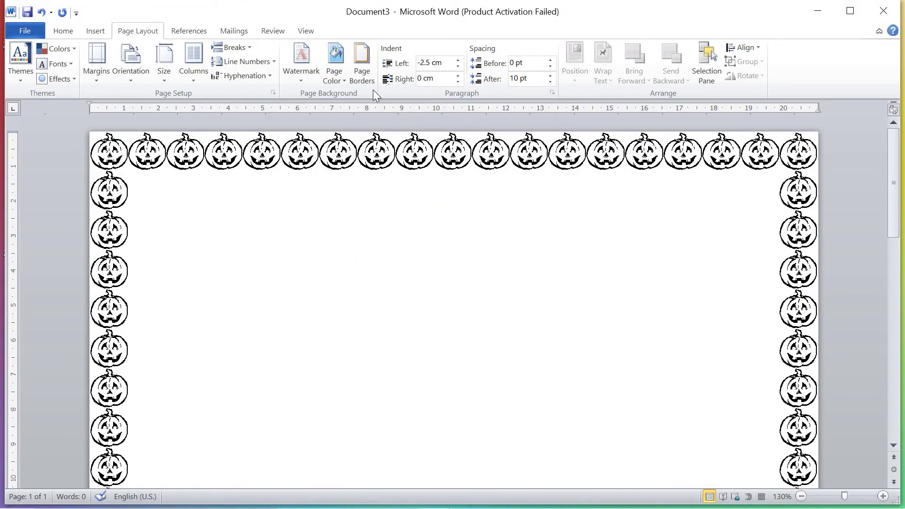
click(373, 78)
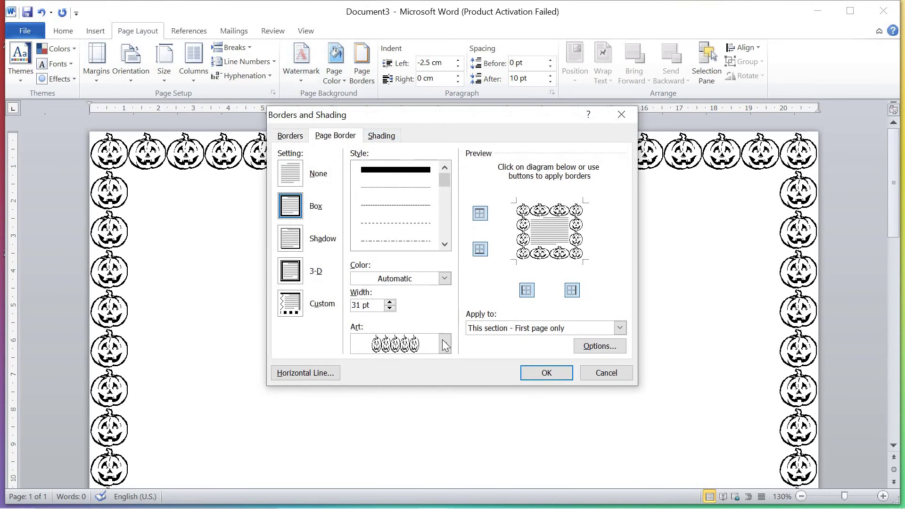
- Switch the page border to the purple butterfly art, 31 pt wide
click(445, 345)
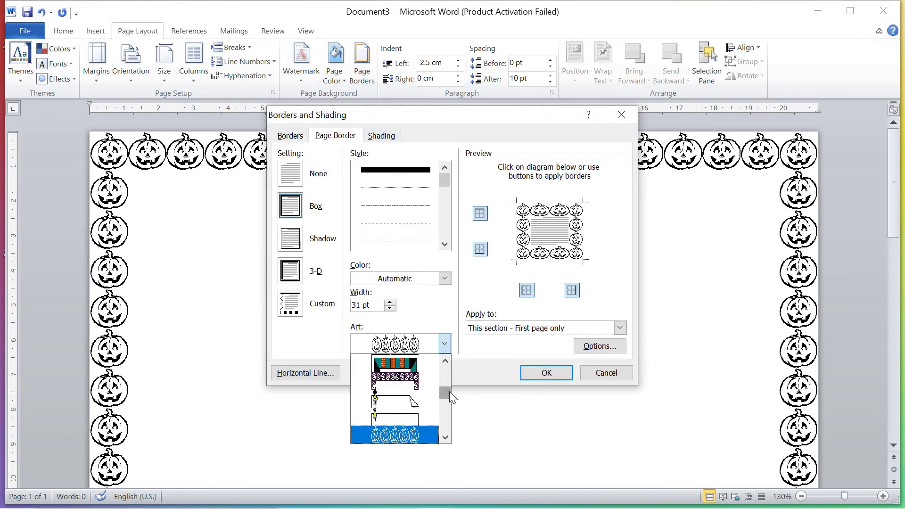
drag(448, 392, 446, 382)
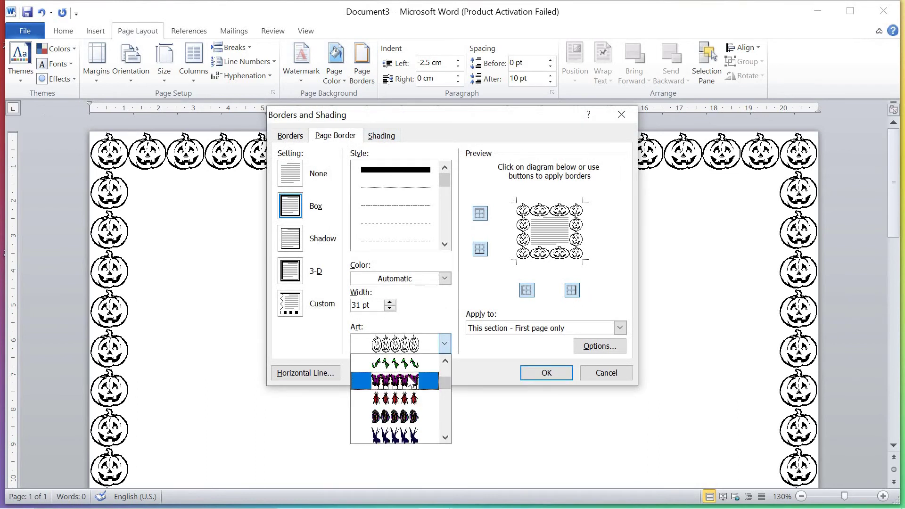
click(411, 381)
click(546, 373)
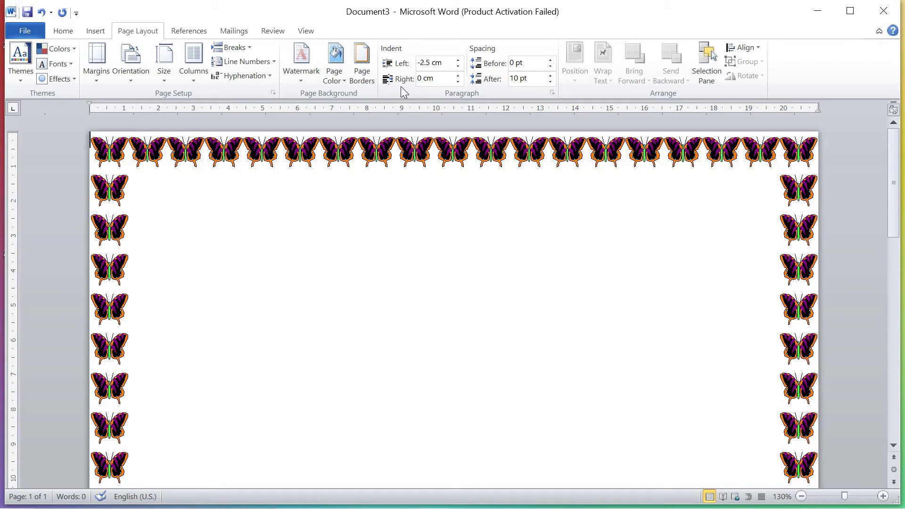
- Set the page colour to light green from the Standard colours palette
click(346, 80)
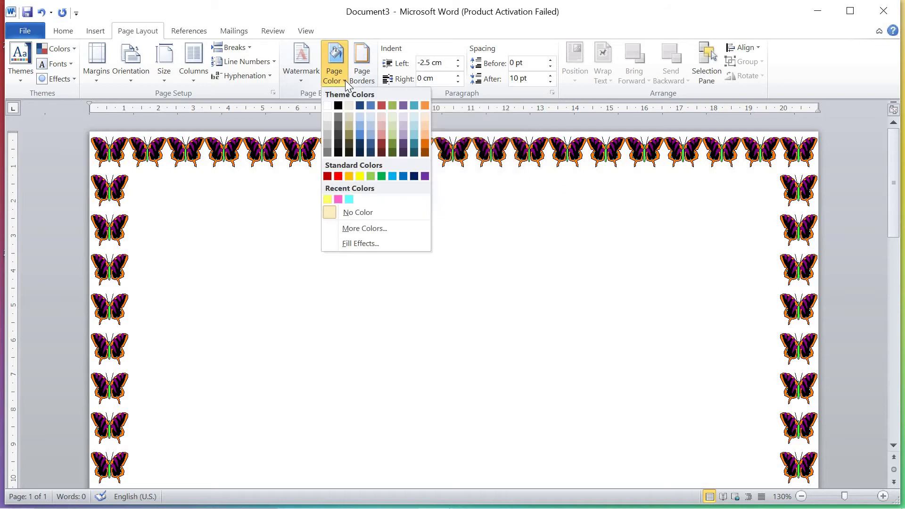
click(364, 228)
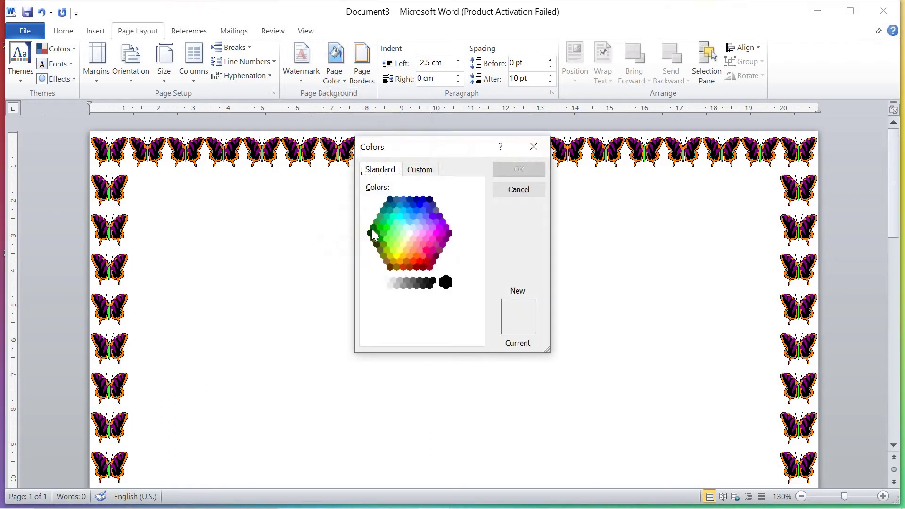
click(399, 247)
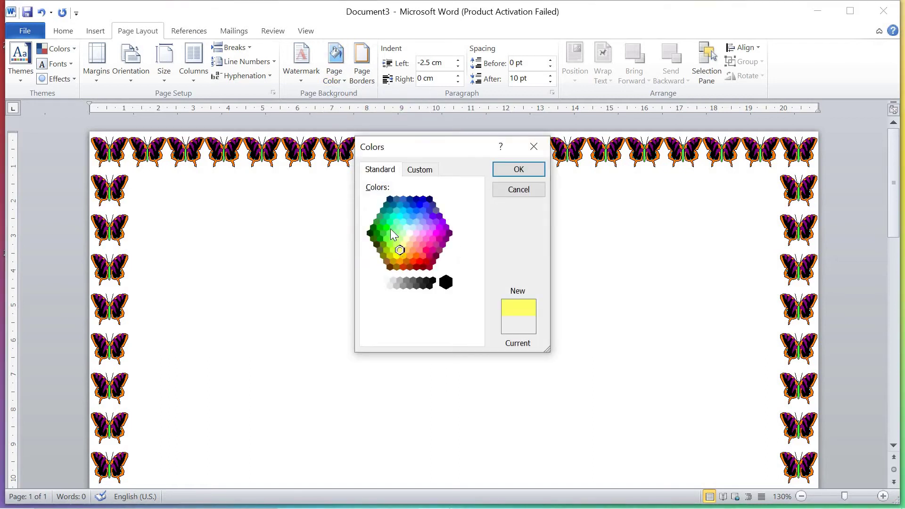
click(392, 228)
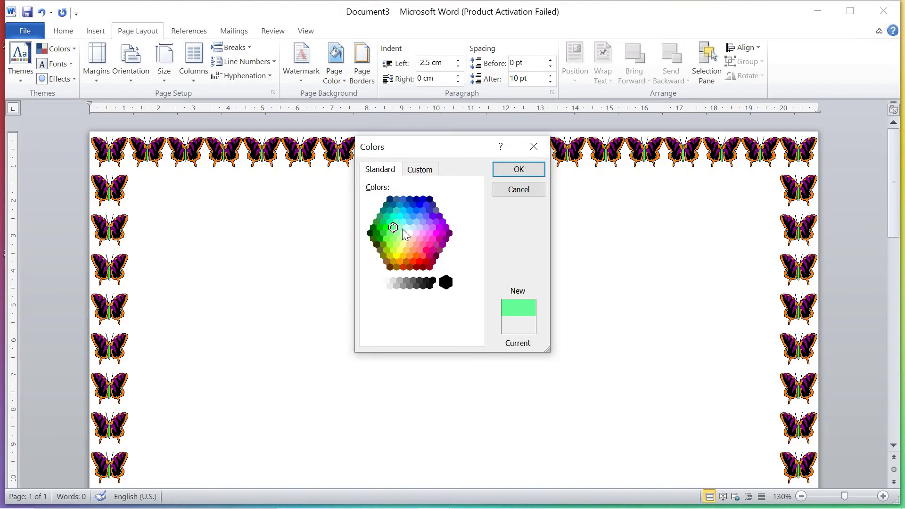
click(525, 175)
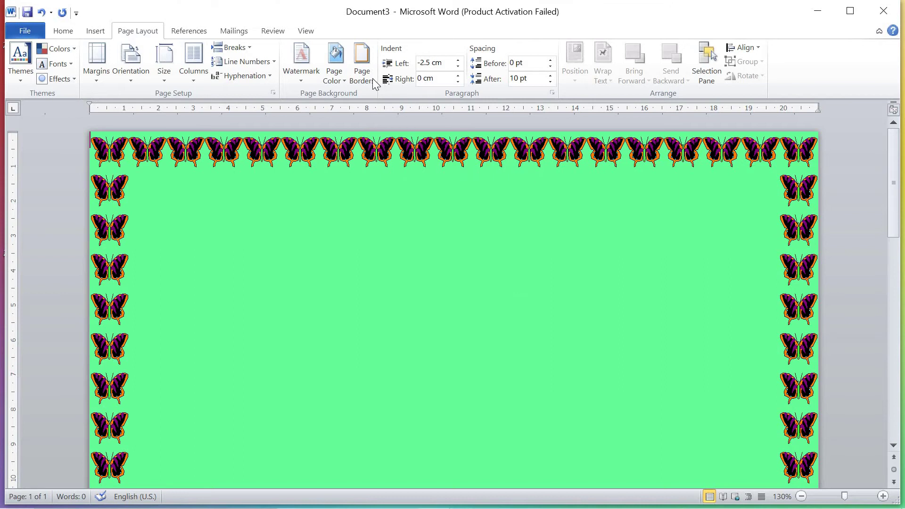
- Fill the page with a horizontal two-colour gradient from light green to red
click(345, 81)
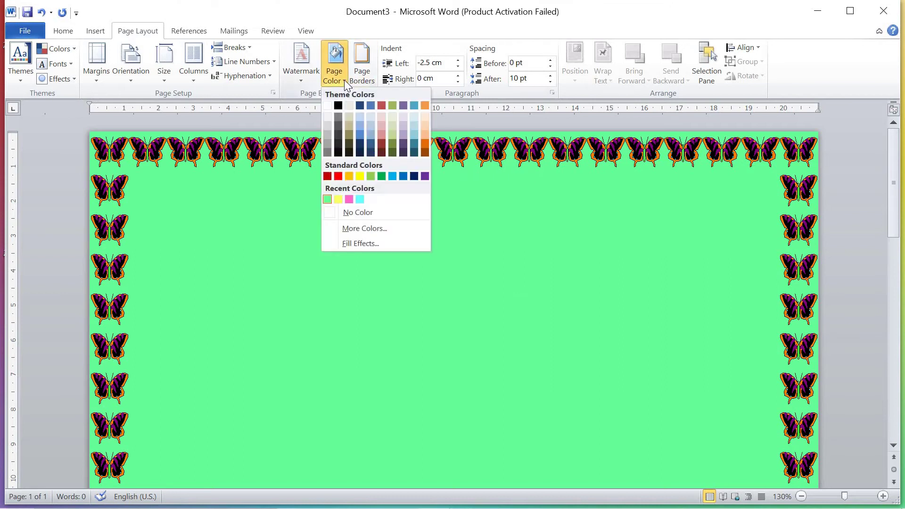
click(380, 242)
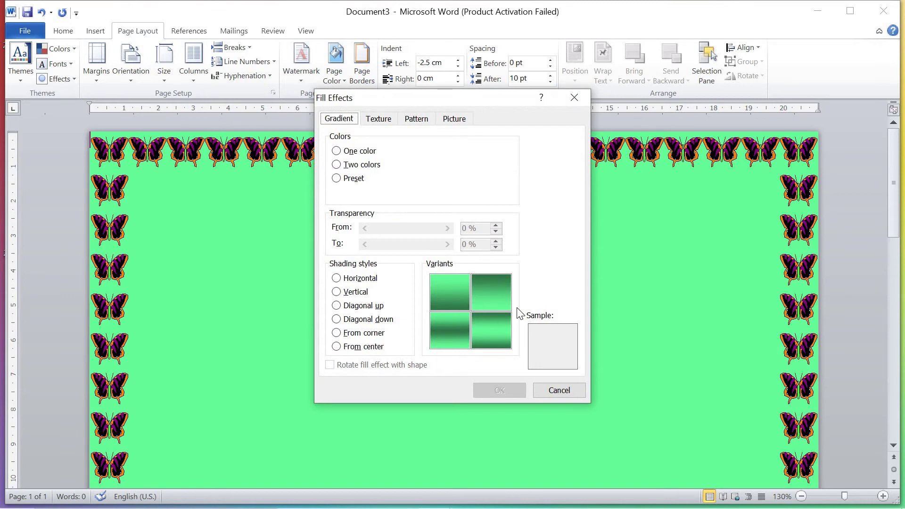
click(366, 167)
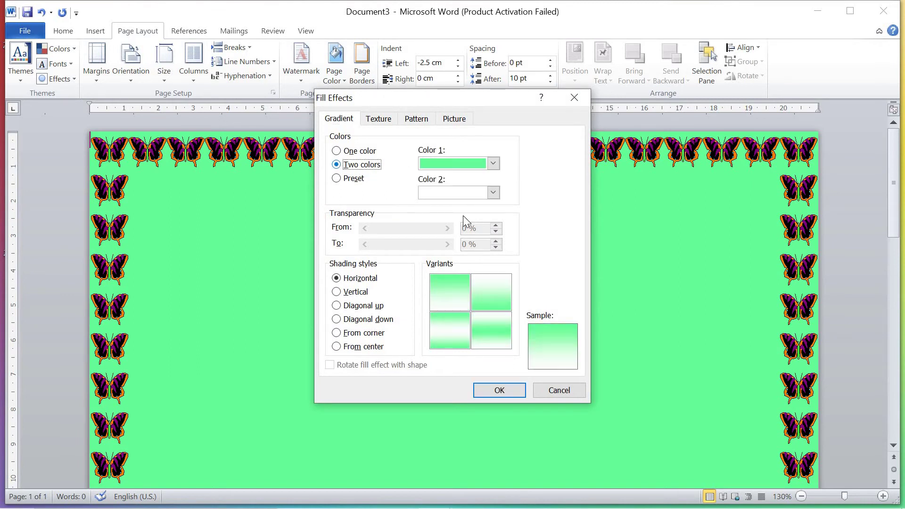
click(493, 193)
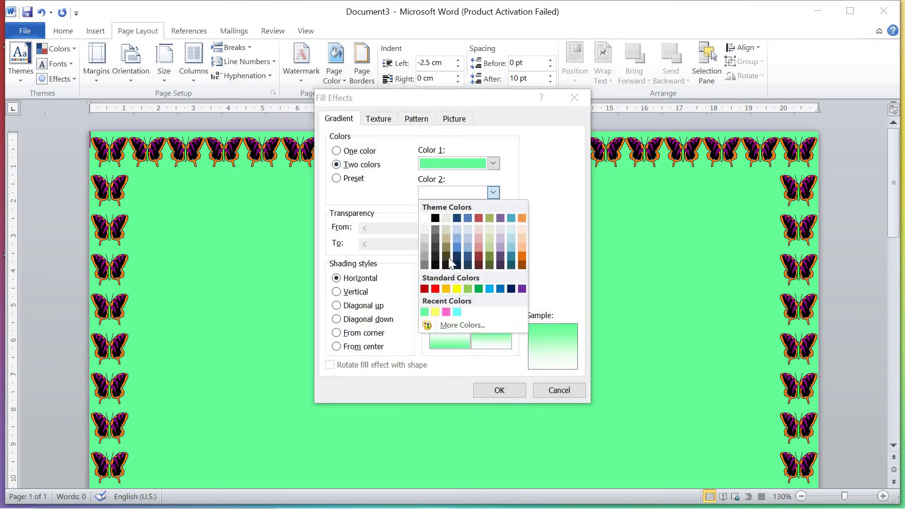
click(435, 290)
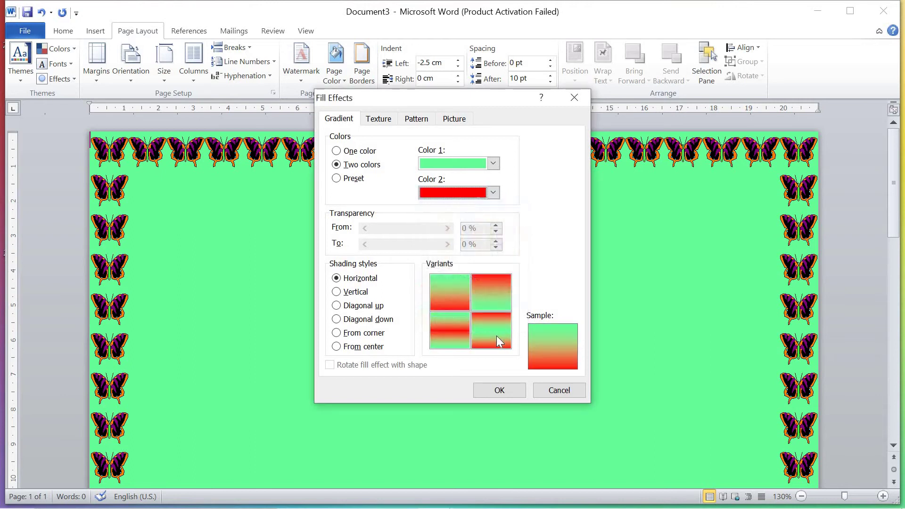
click(505, 395)
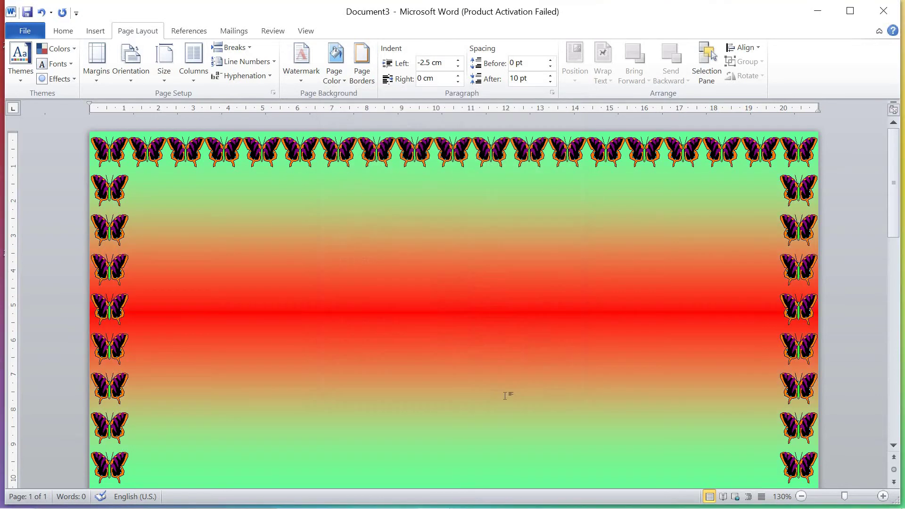
- Change the page colour to a solid medium blue from the Theme Colors
drag(895, 212, 894, 184)
click(346, 81)
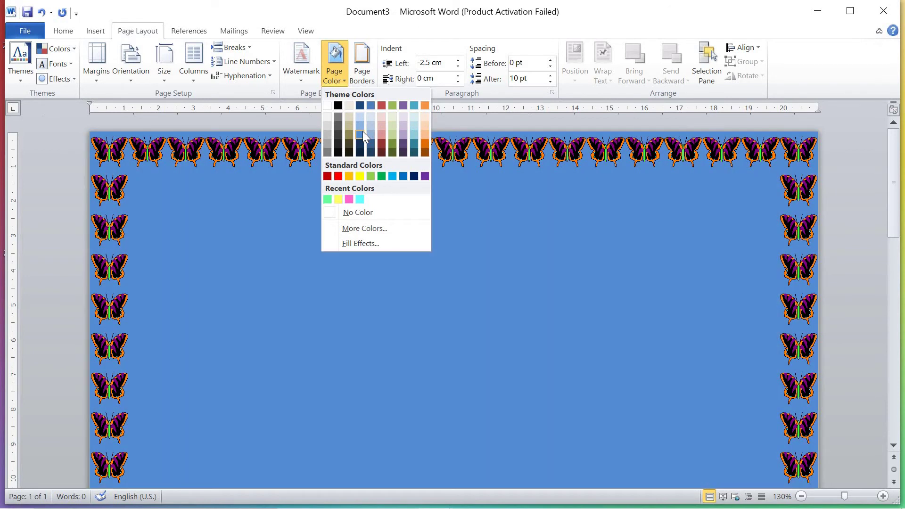
click(363, 132)
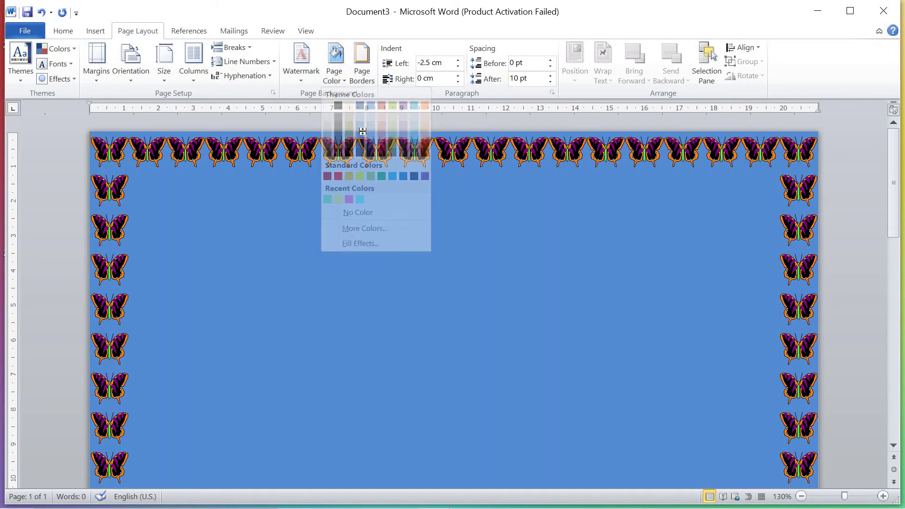
click(341, 75)
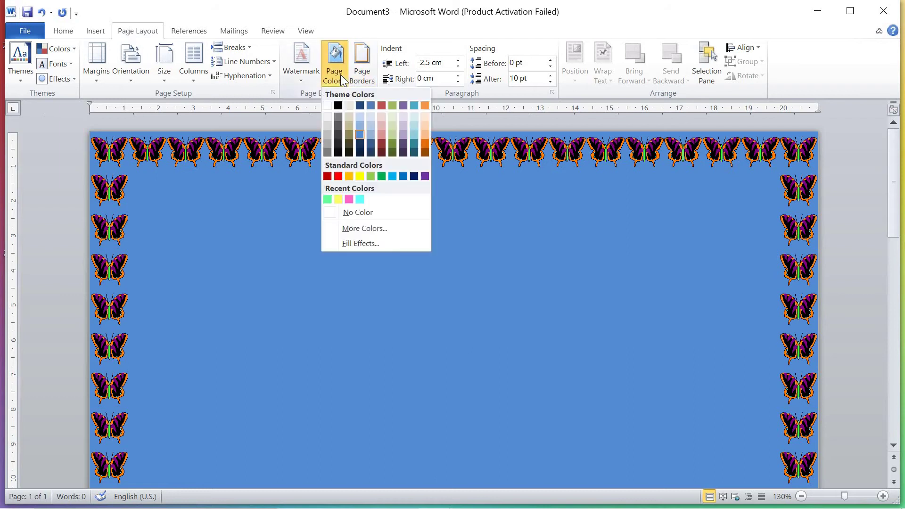
- Replace the blue page colour with a pink swatch from the Standard colours
click(377, 229)
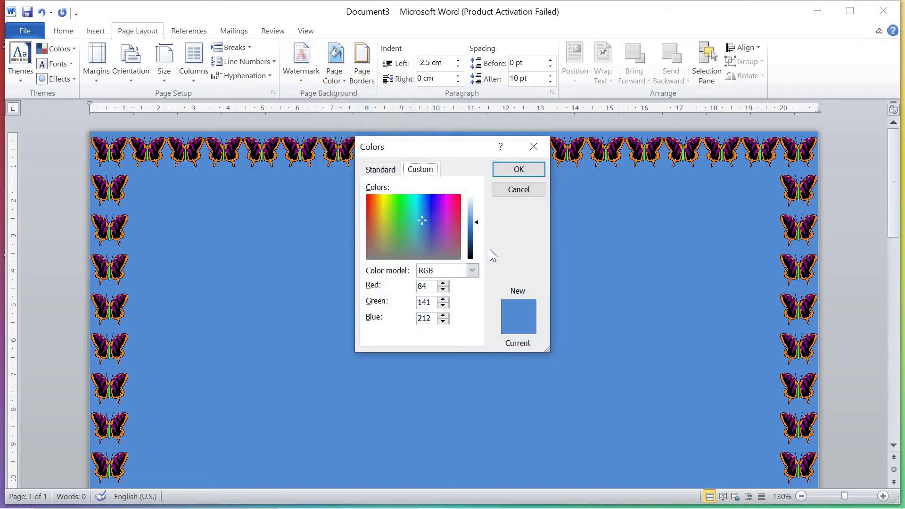
click(385, 172)
click(419, 239)
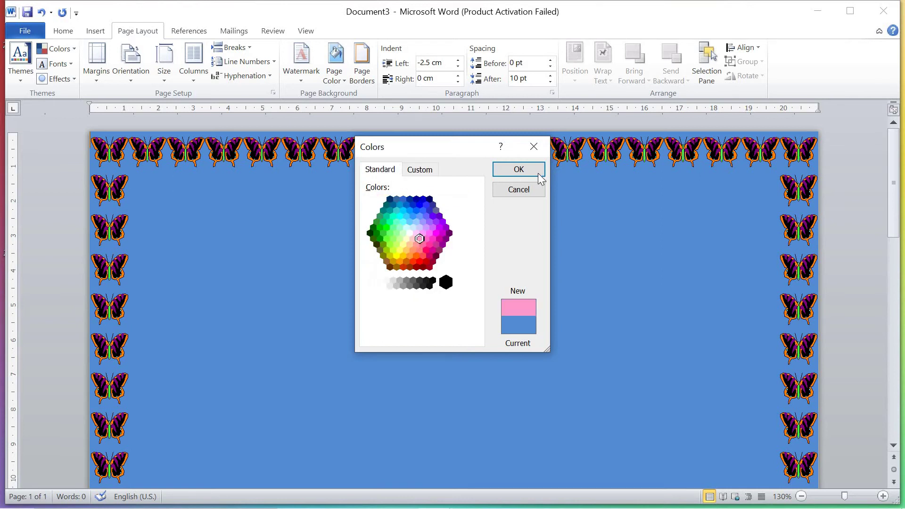
click(523, 171)
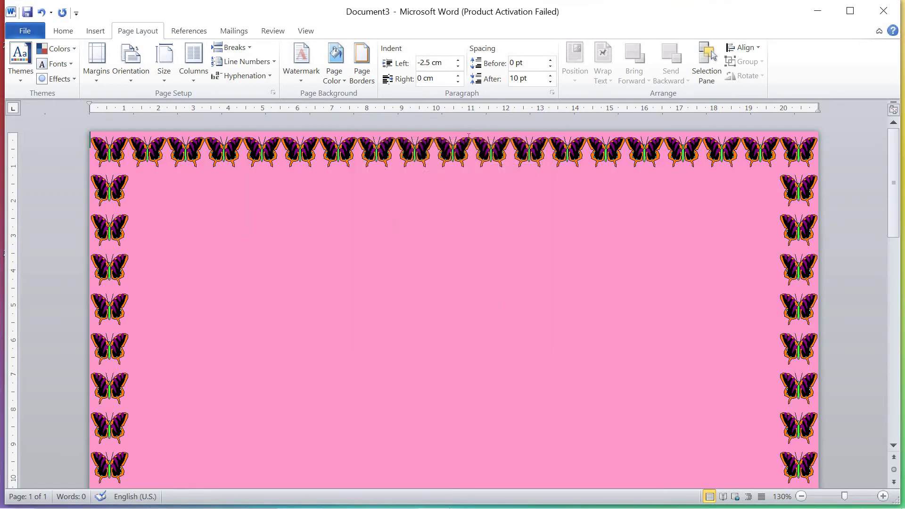
click(336, 80)
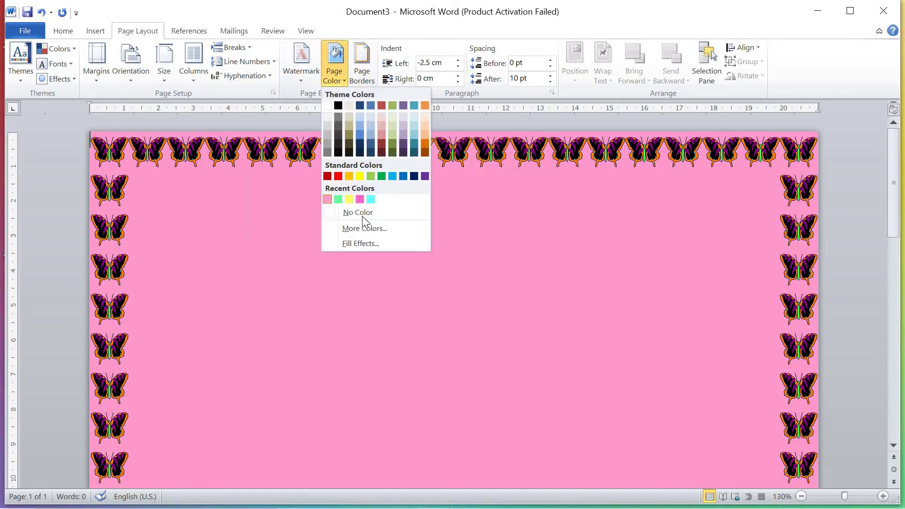
- Fill the page with a two-colour pink and red horizontal gradient in Fill Effects
click(370, 242)
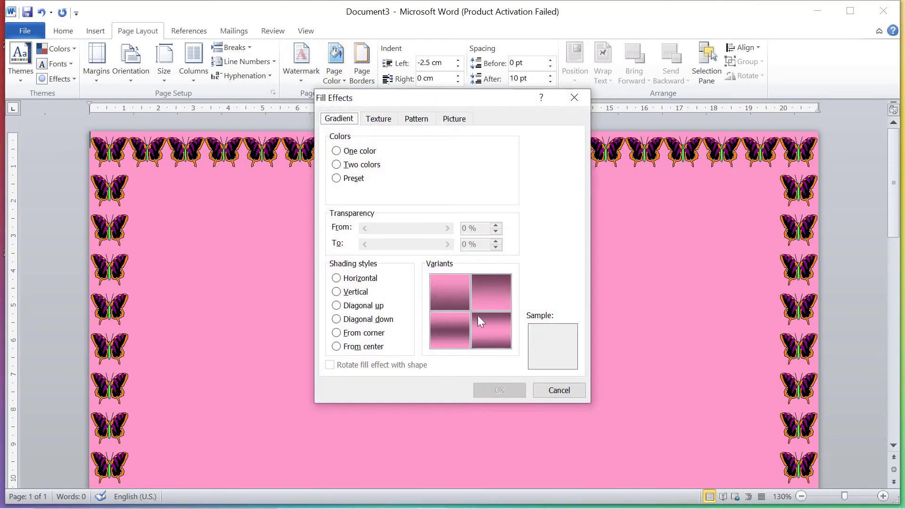
click(363, 164)
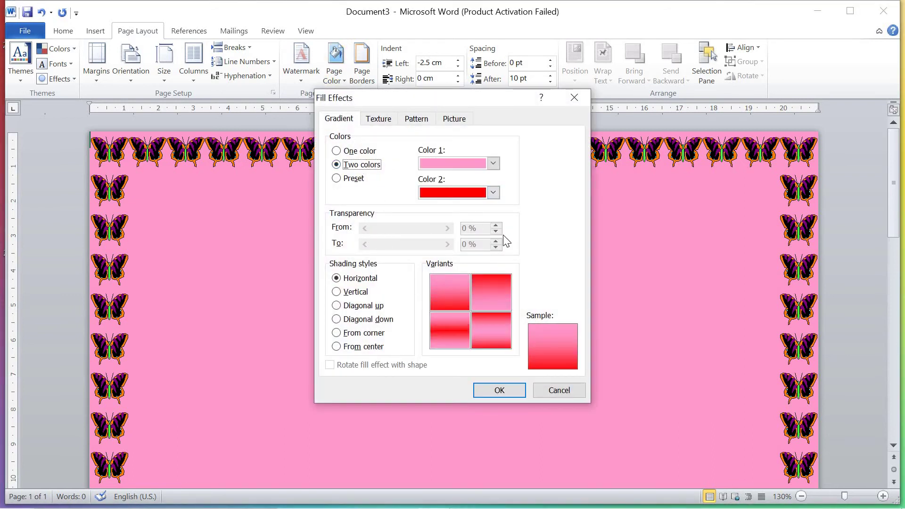
click(500, 391)
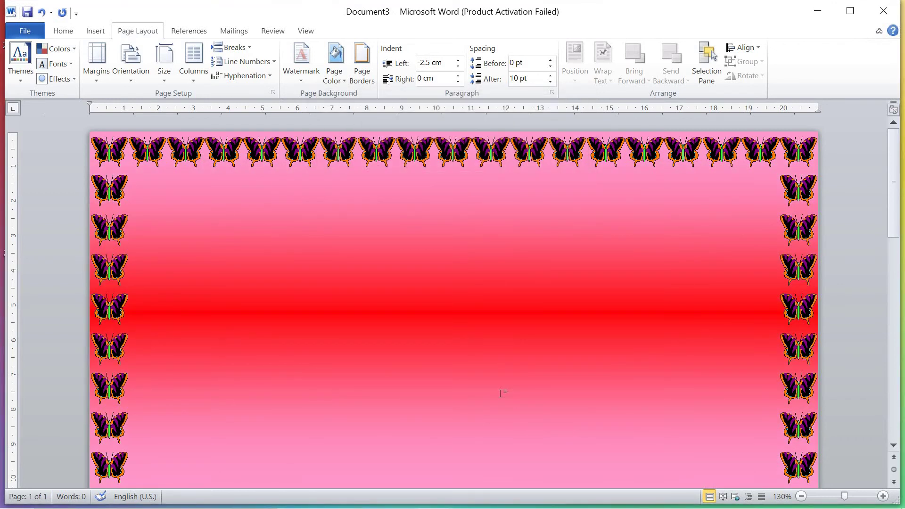
- Apply the CONFIDENTIAL 1 diagonal watermark and scroll down to view it
click(304, 80)
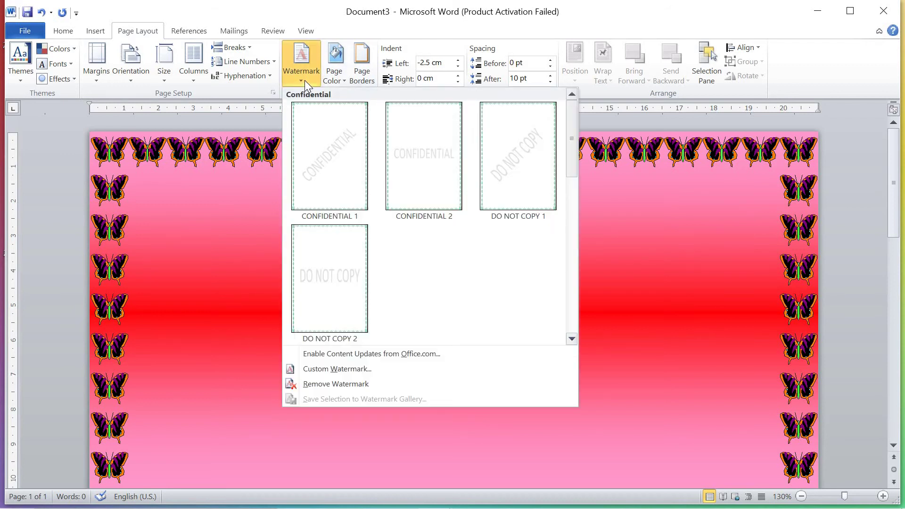
click(343, 197)
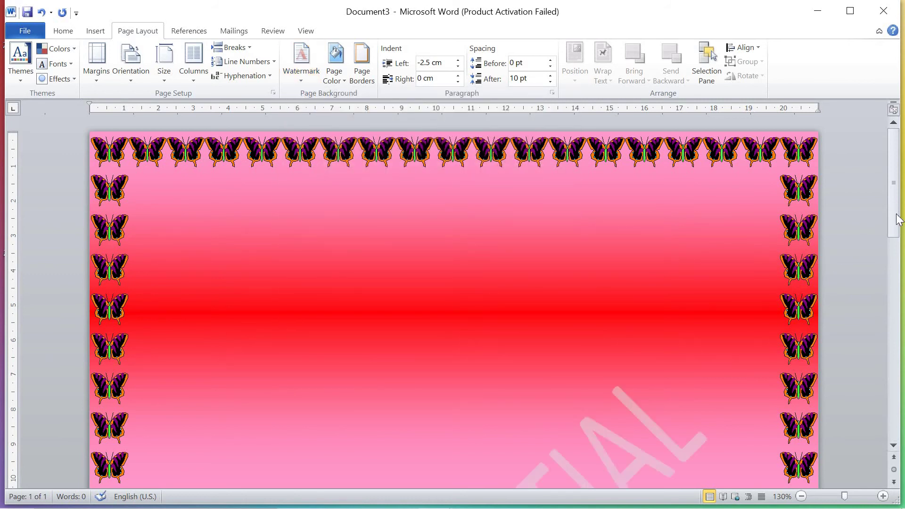
scroll(898, 337, down, 5)
scroll(898, 337, down, 8)
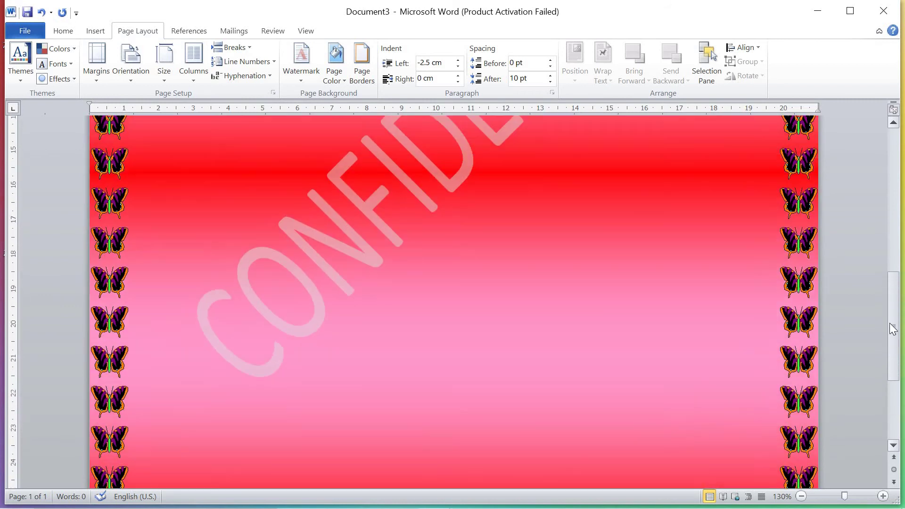
drag(893, 328, 892, 229)
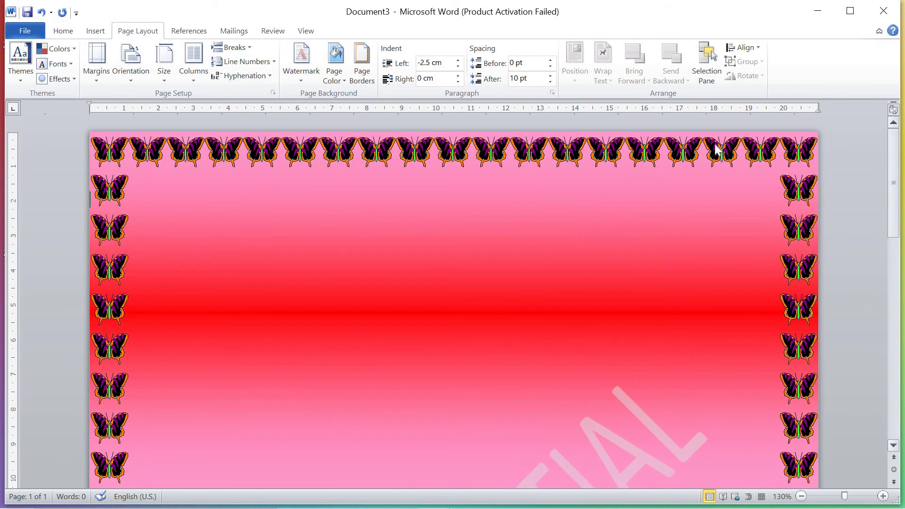
- Change the custom watermark text from CONFIDENTIAL to 'CS COMPLETE KNOWLEDGE'
click(299, 80)
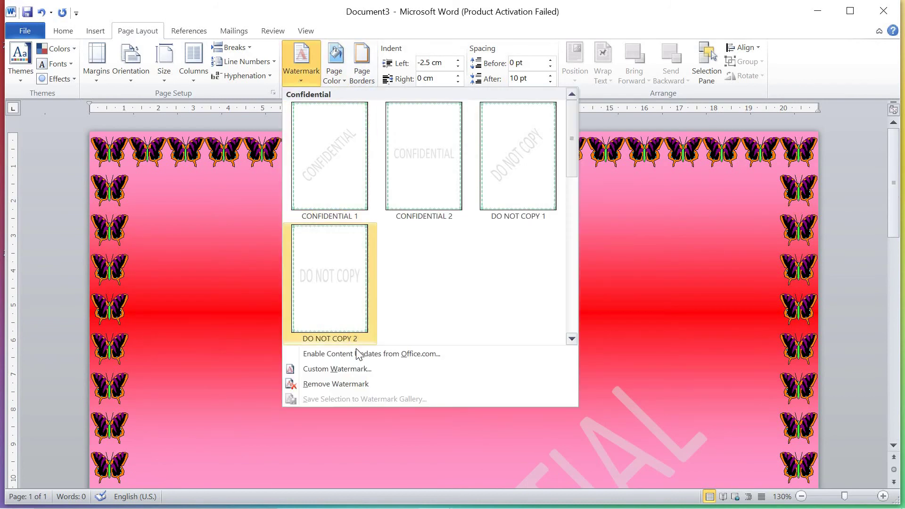
click(361, 369)
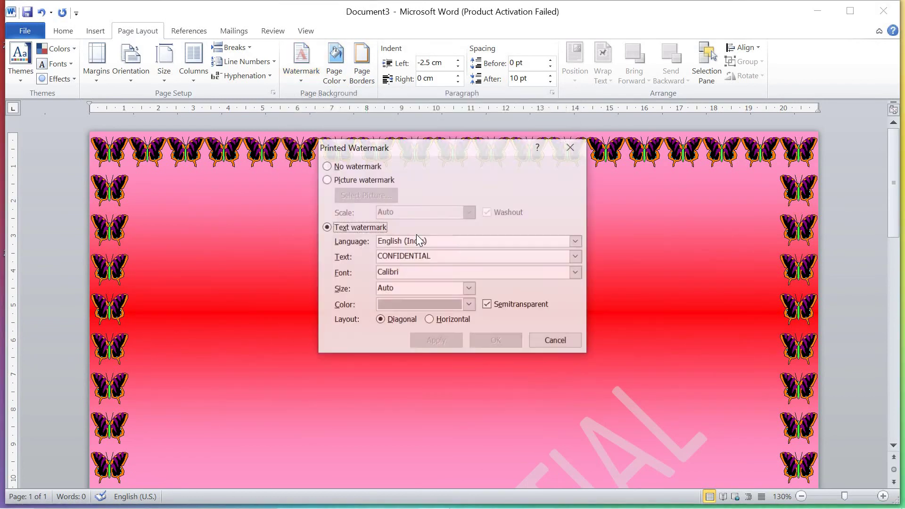
click(449, 257)
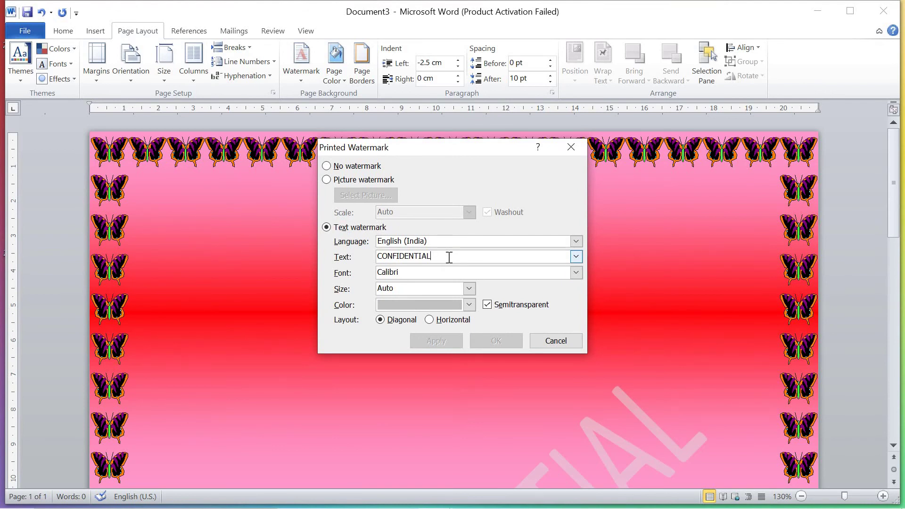
key(BackSpace)
key(BackSpace)
key(BackSpace)
key(BackSpace)
key(BackSpace)
key(BackSpace)
key(BackSpace)
key(BackSpace)
key(BackSpace)
key(BackSpace)
key(BackSpace)
key(BackSpace)
text(CS )
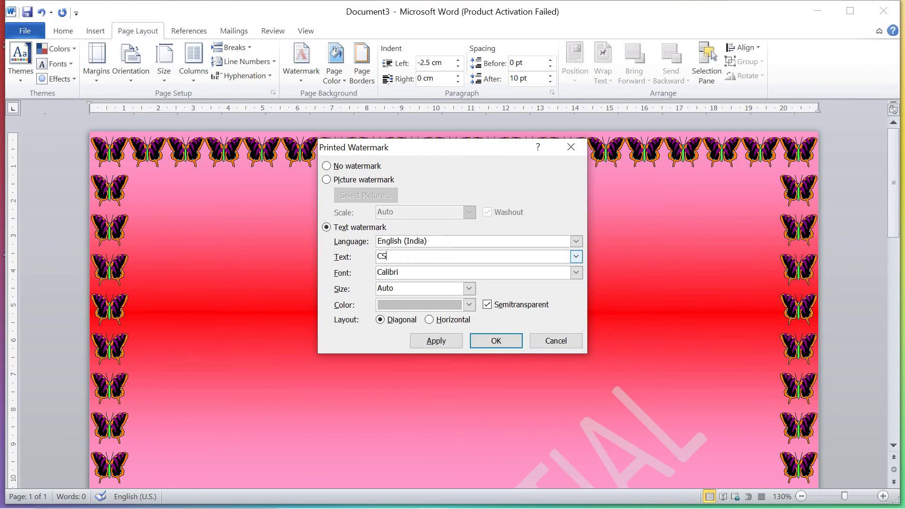
text(COMPLETE KNOWLEDGE)
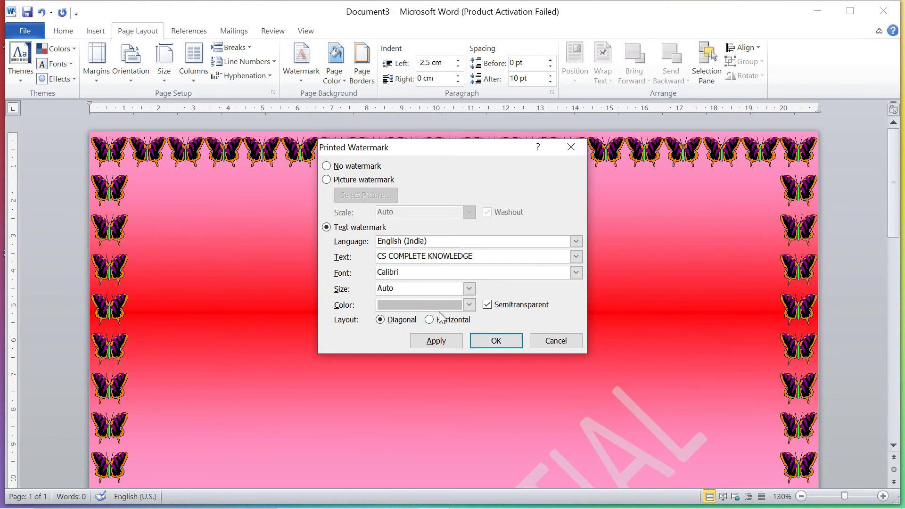
- Colour the watermark text blue, then apply it and close the dialog
click(470, 305)
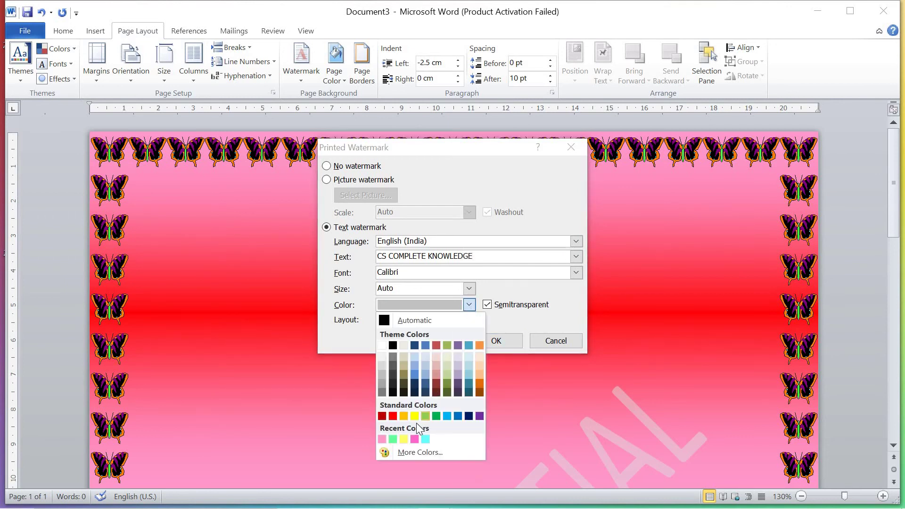
click(446, 386)
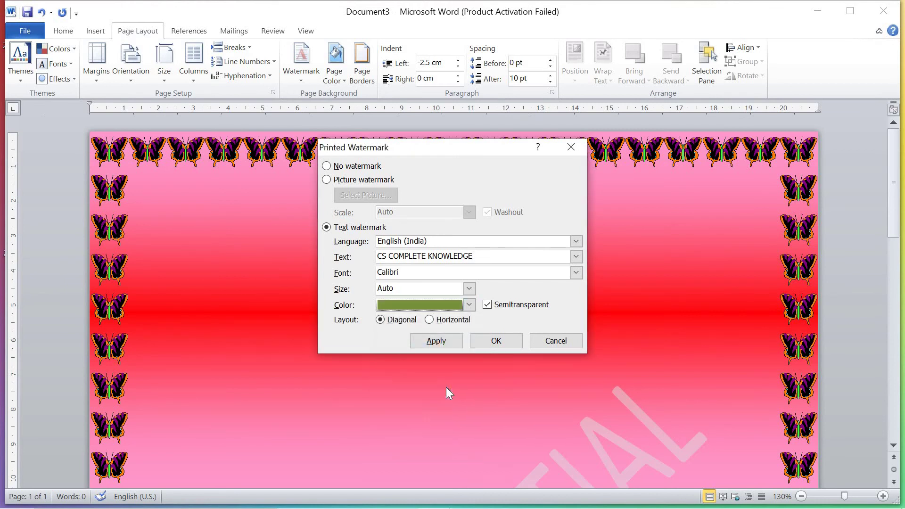
click(469, 305)
click(448, 416)
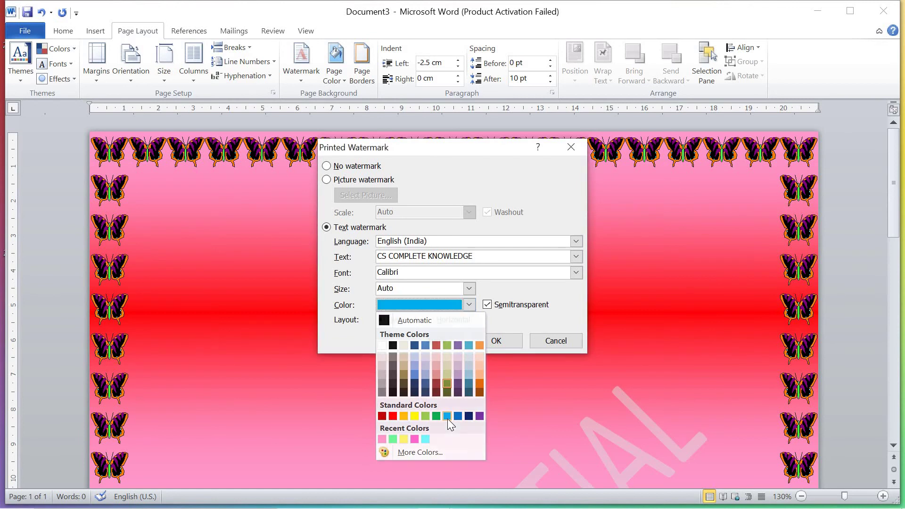
click(448, 417)
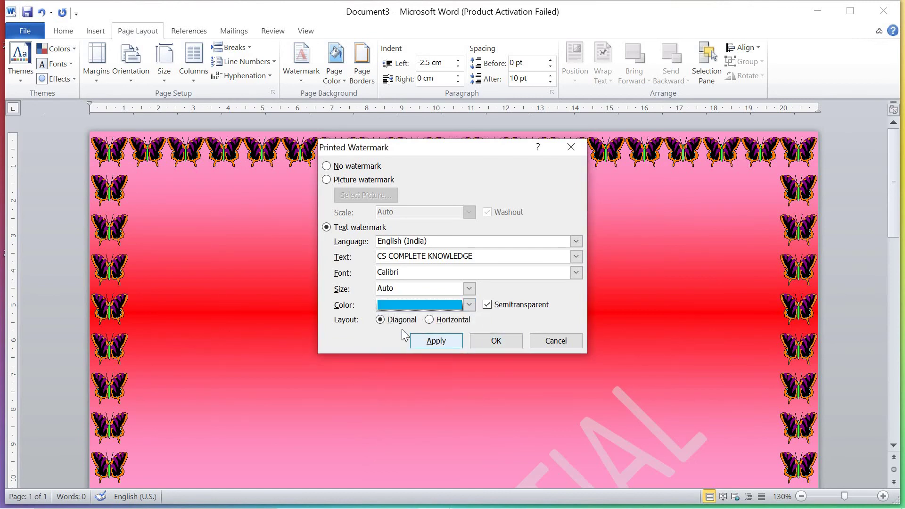
click(450, 346)
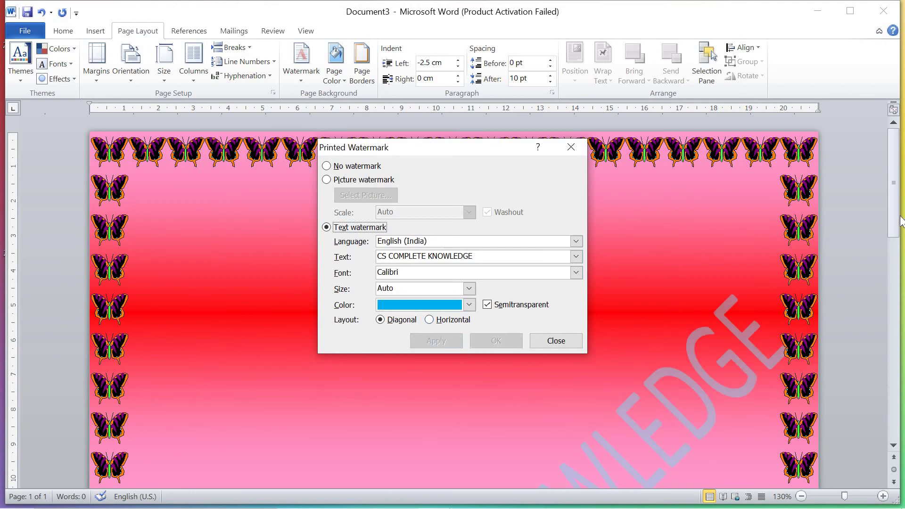
click(538, 341)
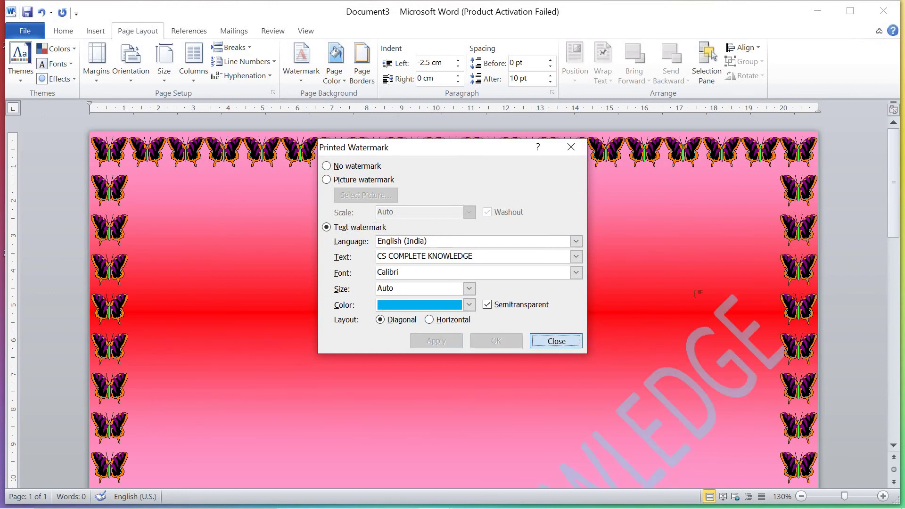
drag(893, 189, 903, 278)
drag(903, 245, 896, 203)
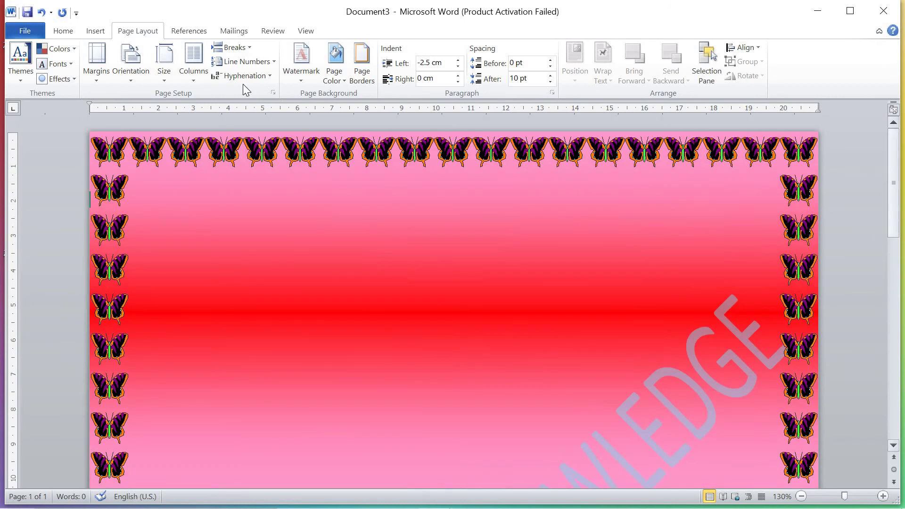
- Switch the CS COMPLETE KNOWLEDGE watermark font from Calibri to Eras Medium ITC
click(302, 83)
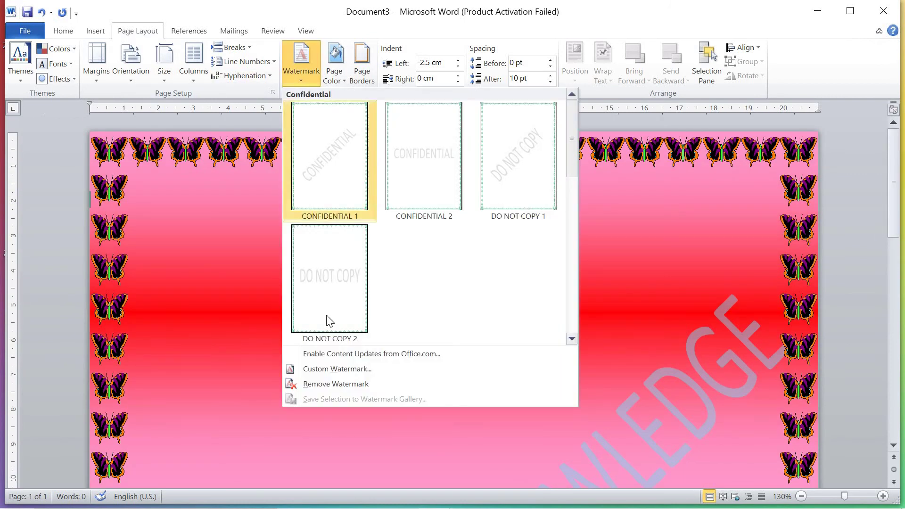
click(353, 370)
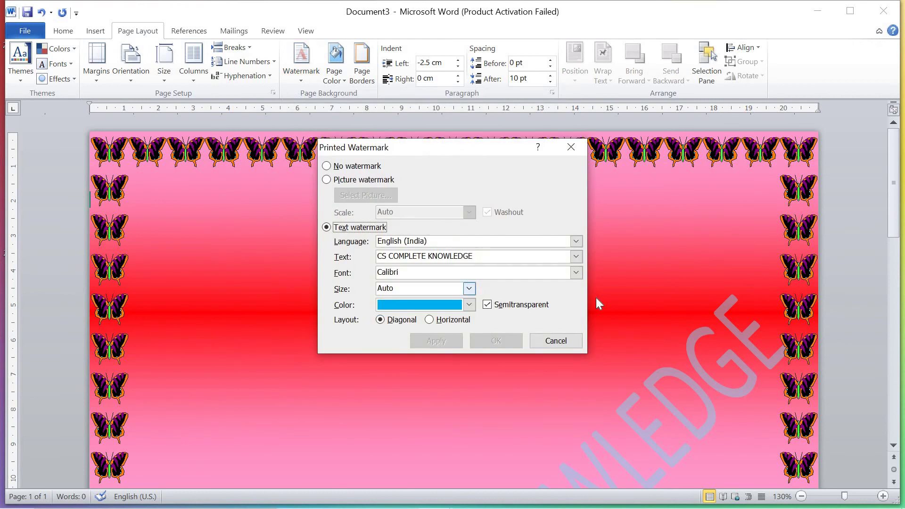
click(576, 273)
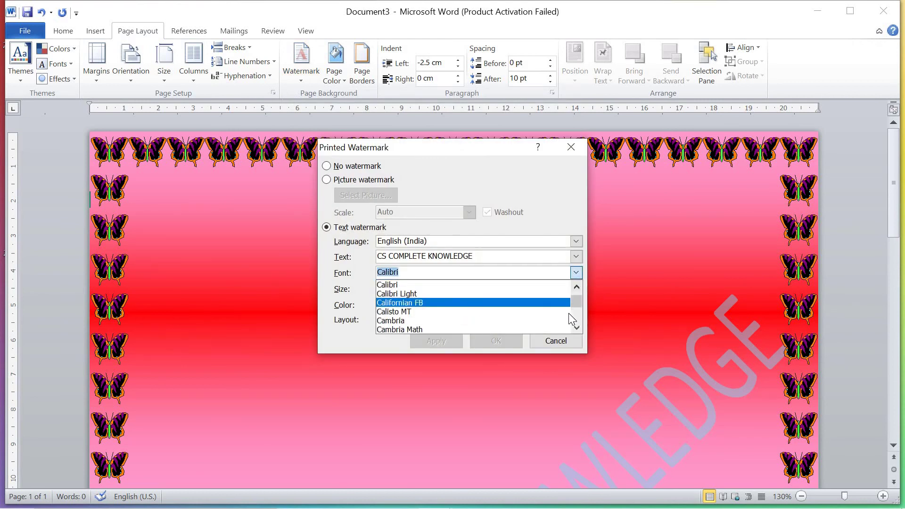
click(576, 326)
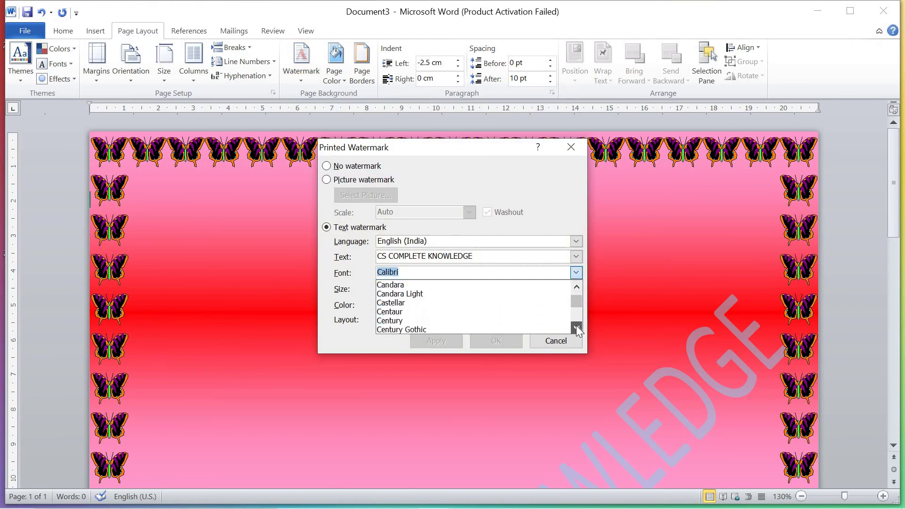
drag(576, 325, 577, 325)
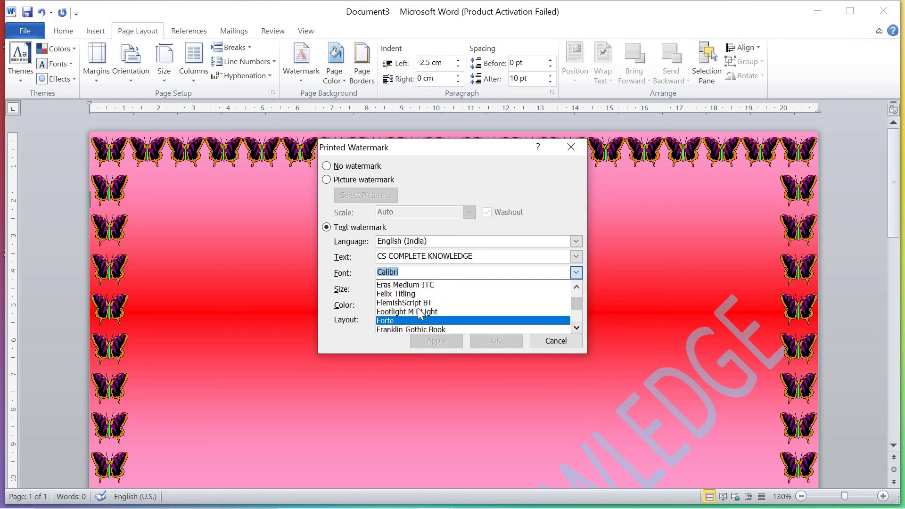
click(411, 285)
click(505, 341)
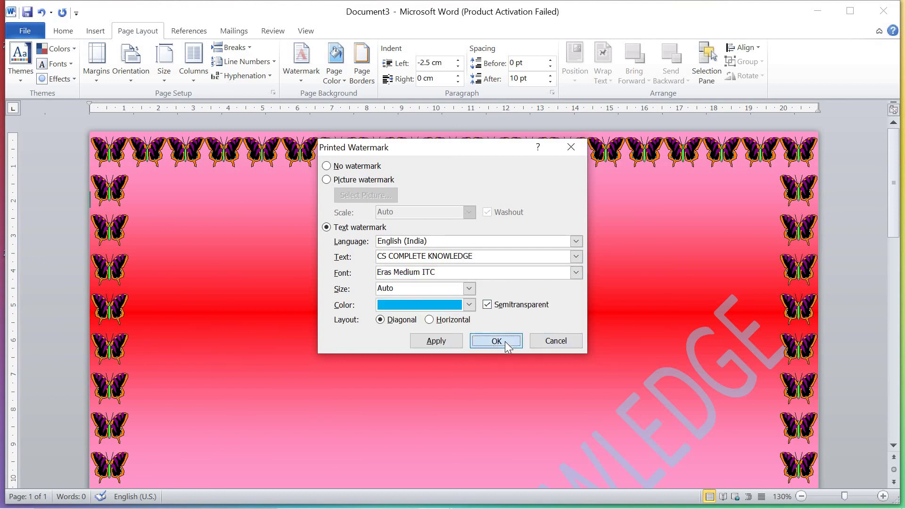
drag(887, 236, 890, 206)
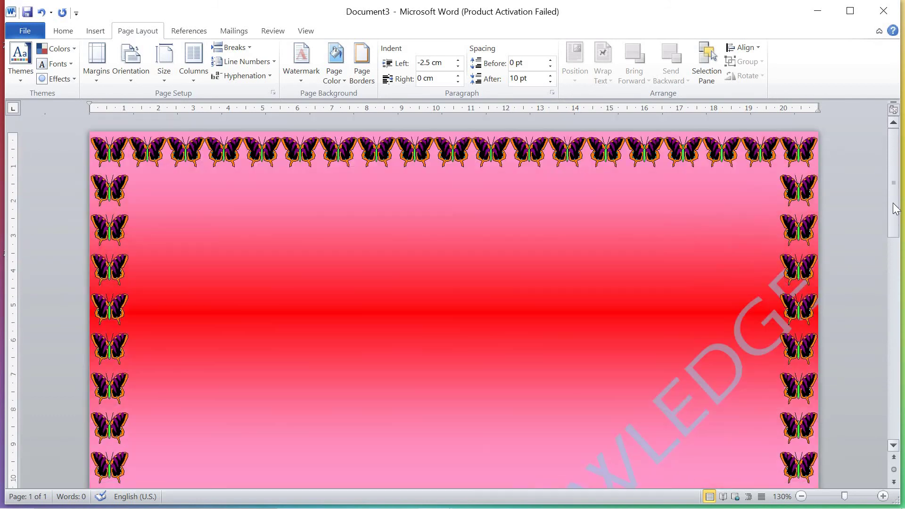
- Use Remove Watermark to delete the CS COMPLETE KNOWLEDGE watermark
click(300, 78)
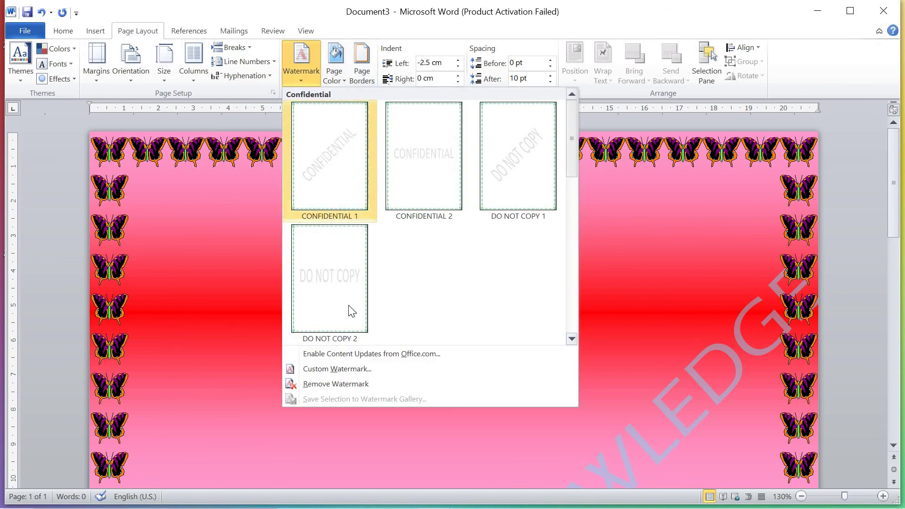
click(360, 386)
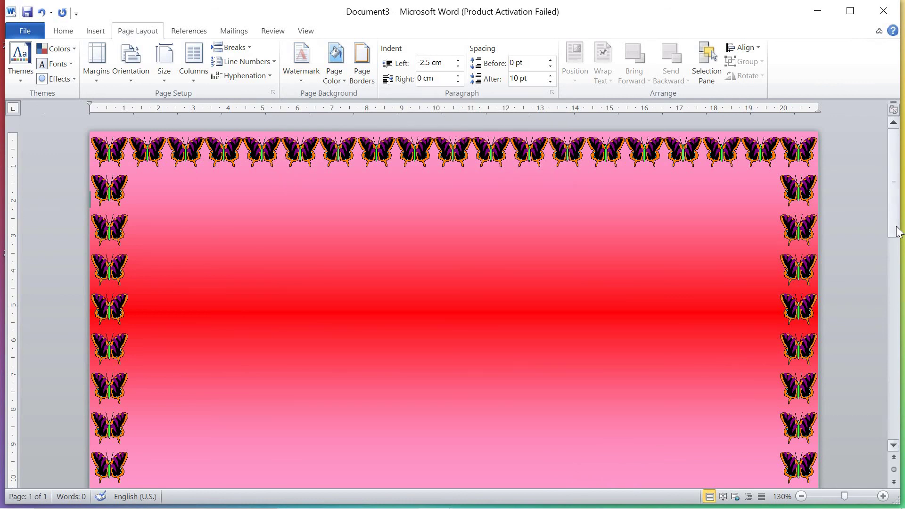
drag(894, 233, 892, 195)
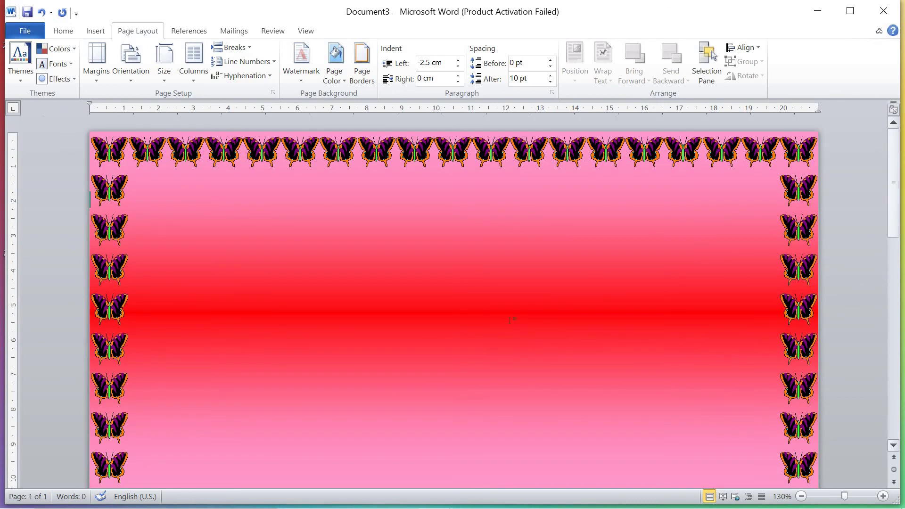